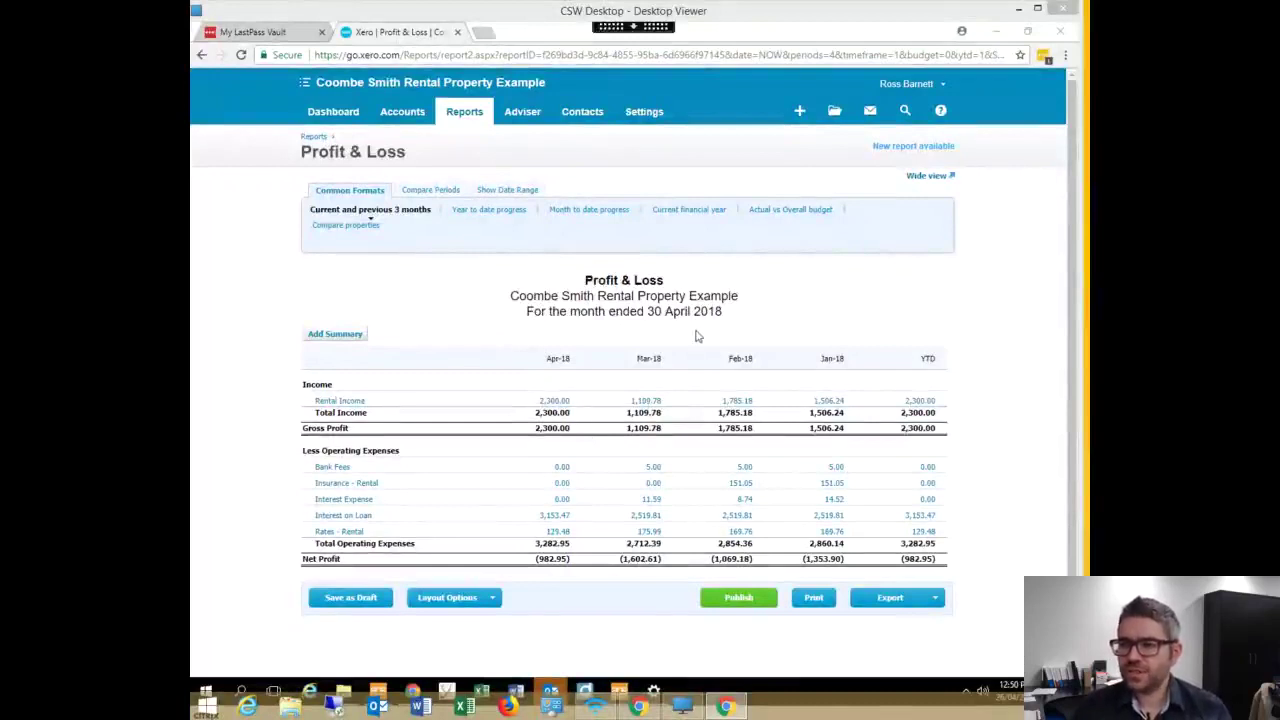
Step: Reopen Profit and Loss, then reconcile all eight cash-coded Rental Bank Account lines from the dashboard
left_click(466, 112)
left_click(471, 306)
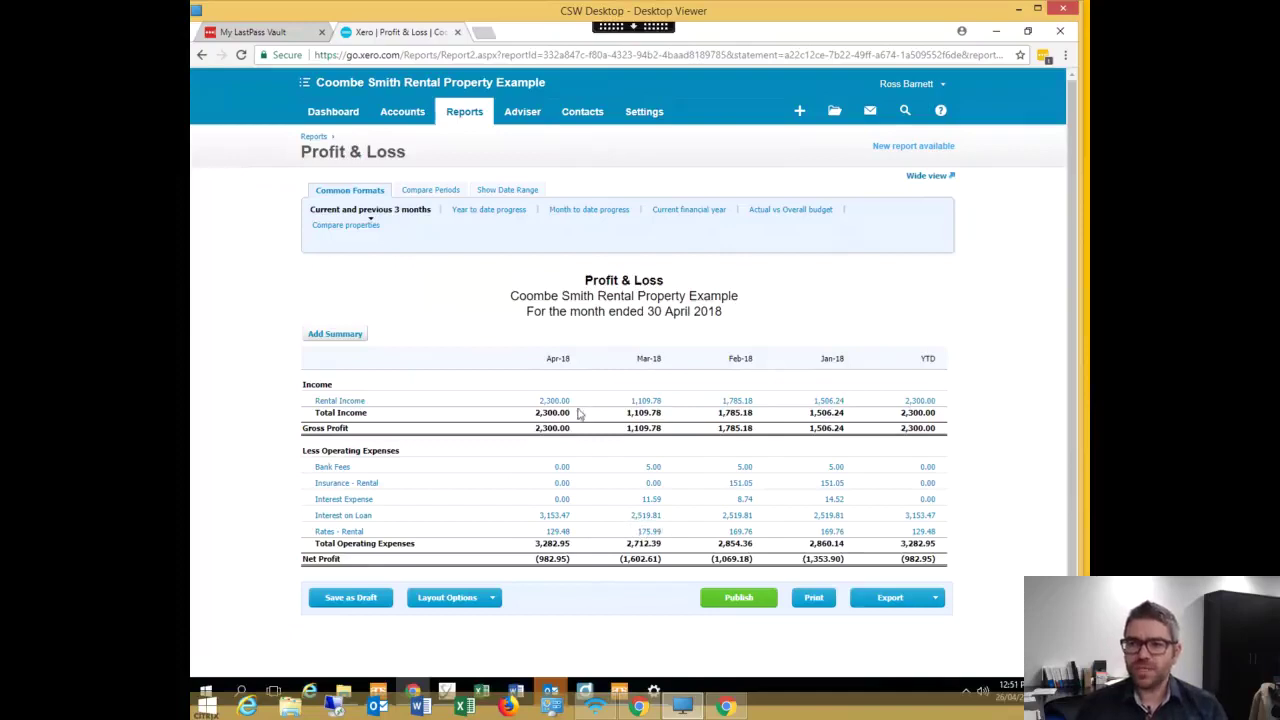
left_click(327, 113)
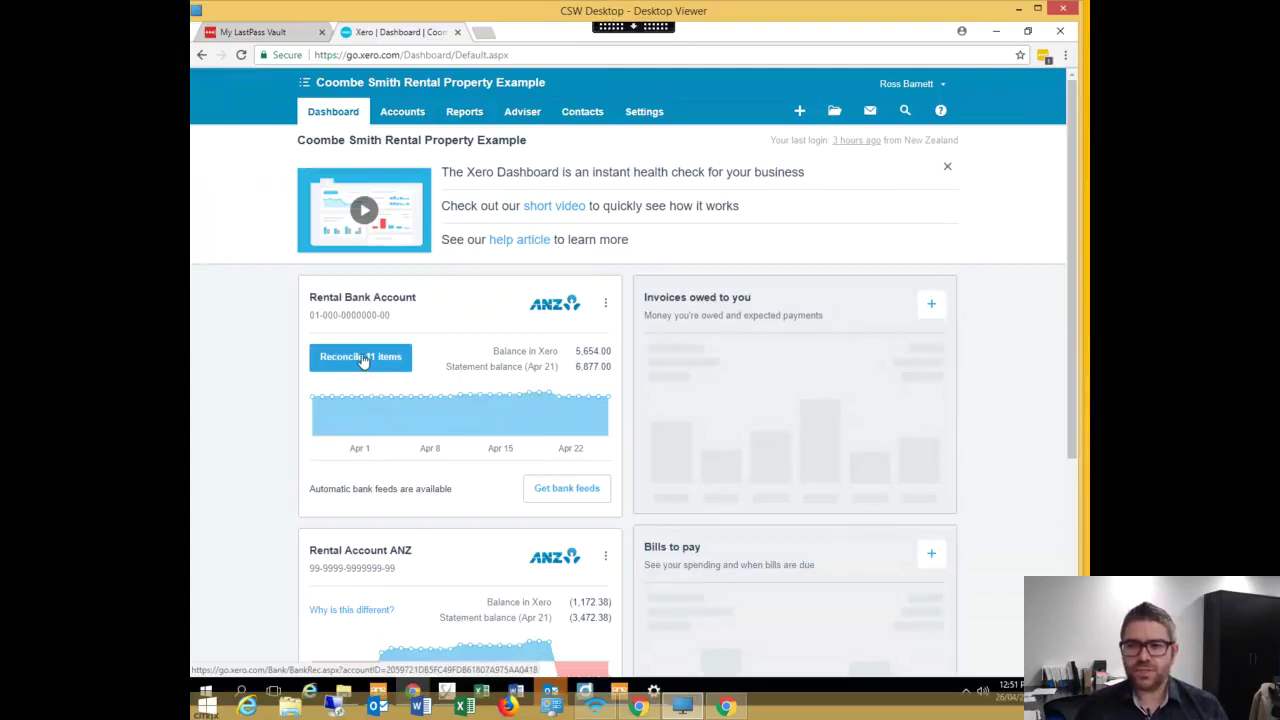
left_click(362, 358)
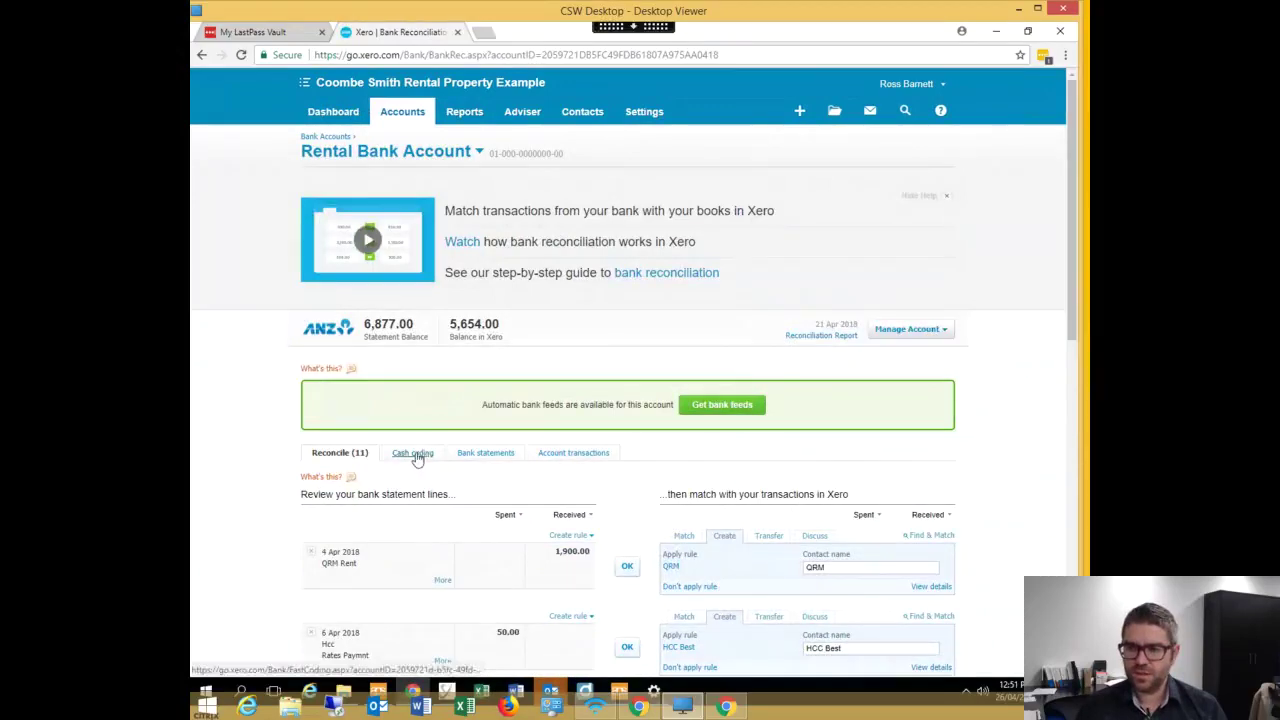
left_click(414, 452)
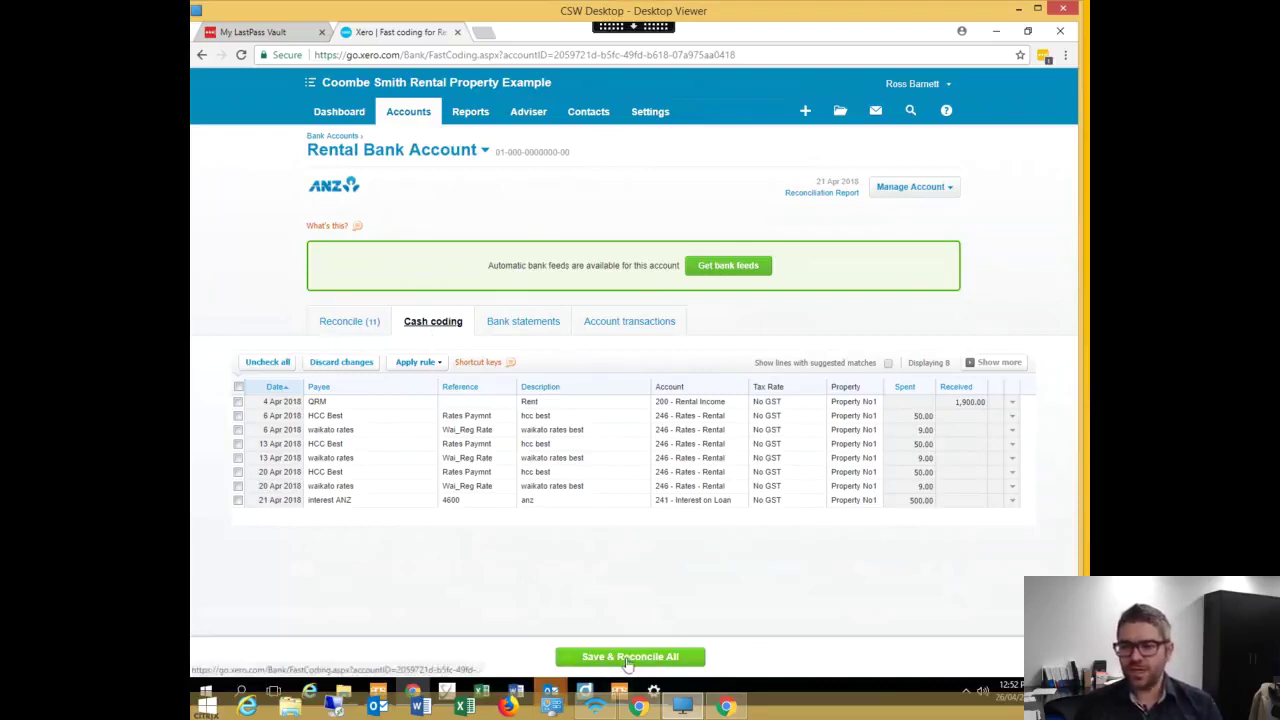
left_click(626, 661)
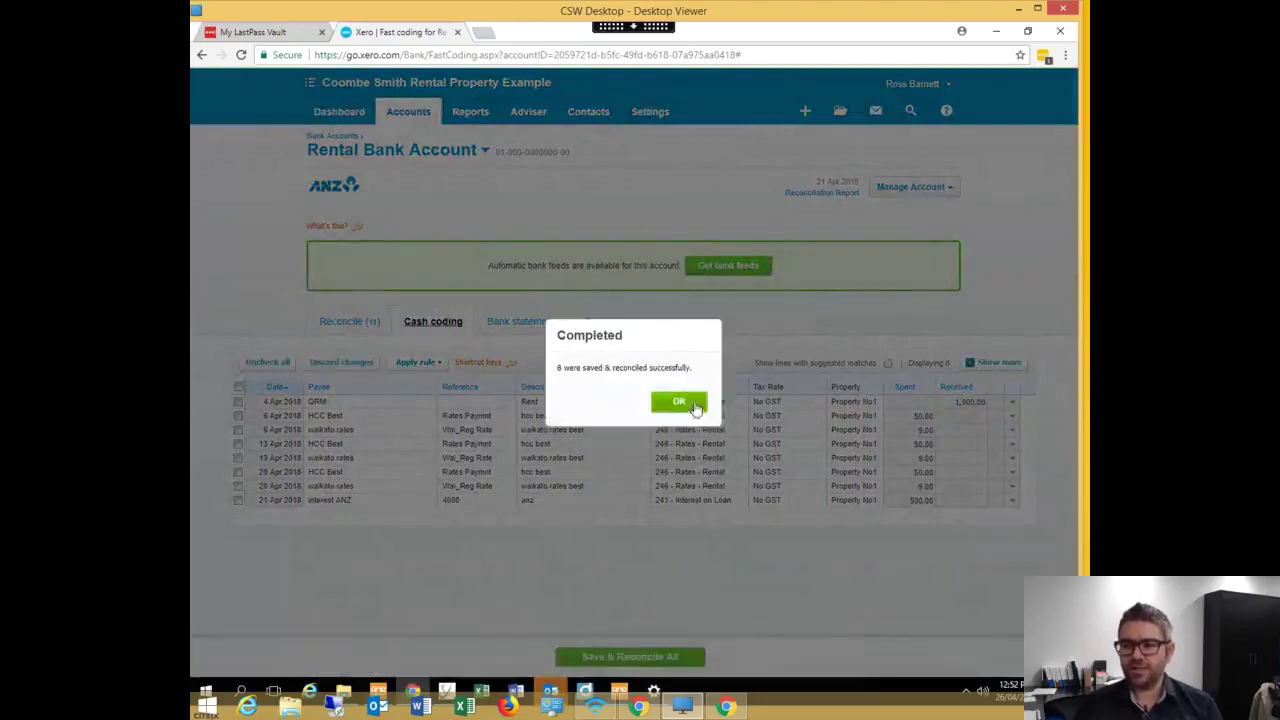
left_click(677, 400)
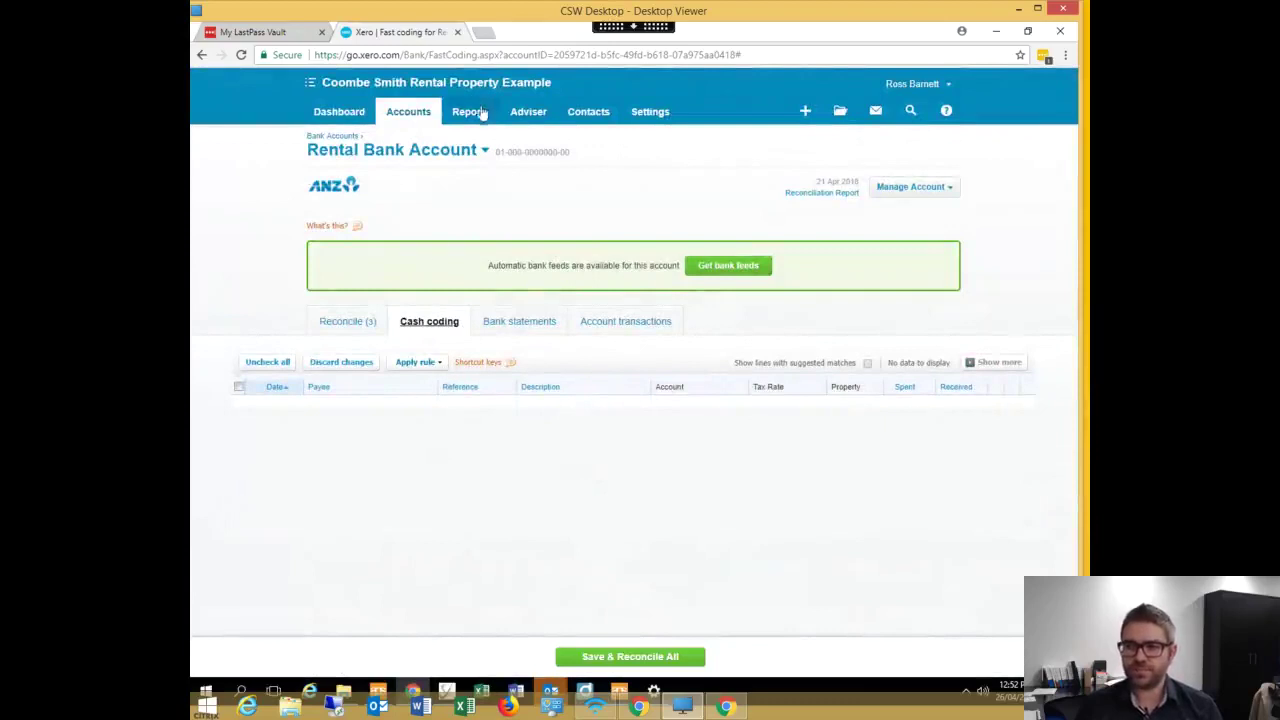
Step: In the Tracking settings, rename the Property option 'Property No1' to 'Best St'
mouse_move(650, 112)
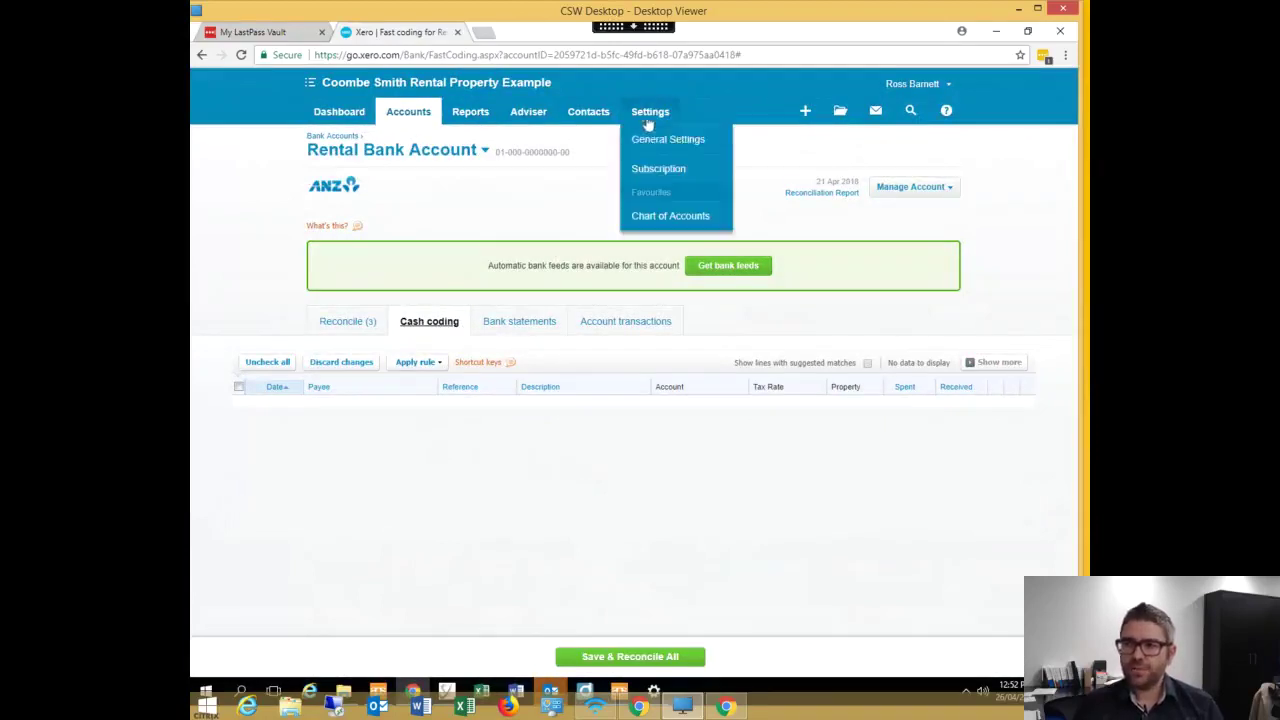
left_click(652, 137)
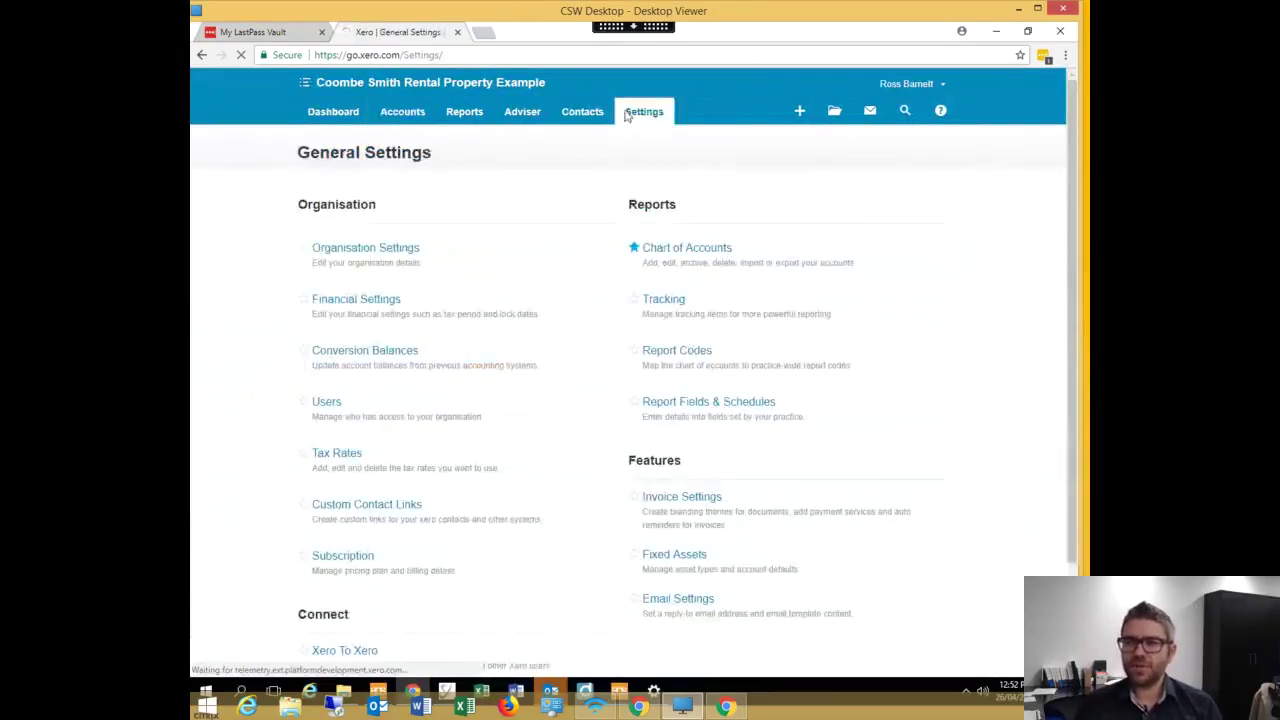
left_click(656, 303)
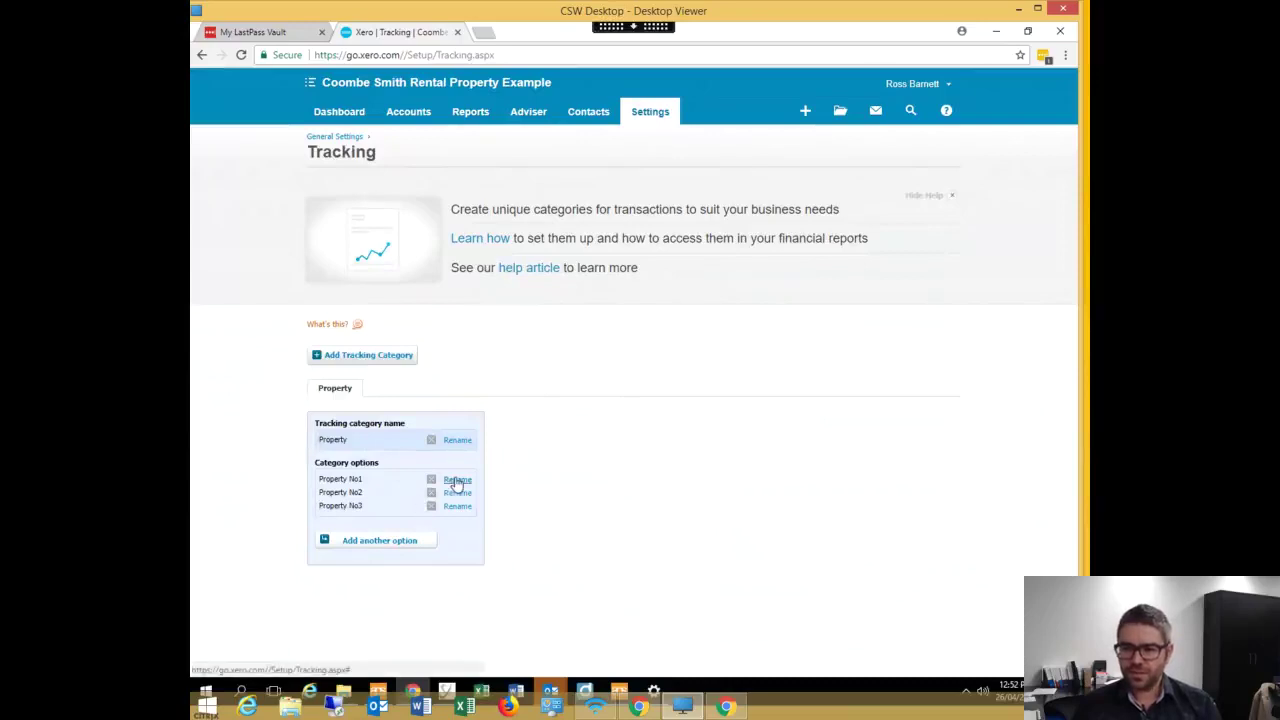
left_click(457, 479)
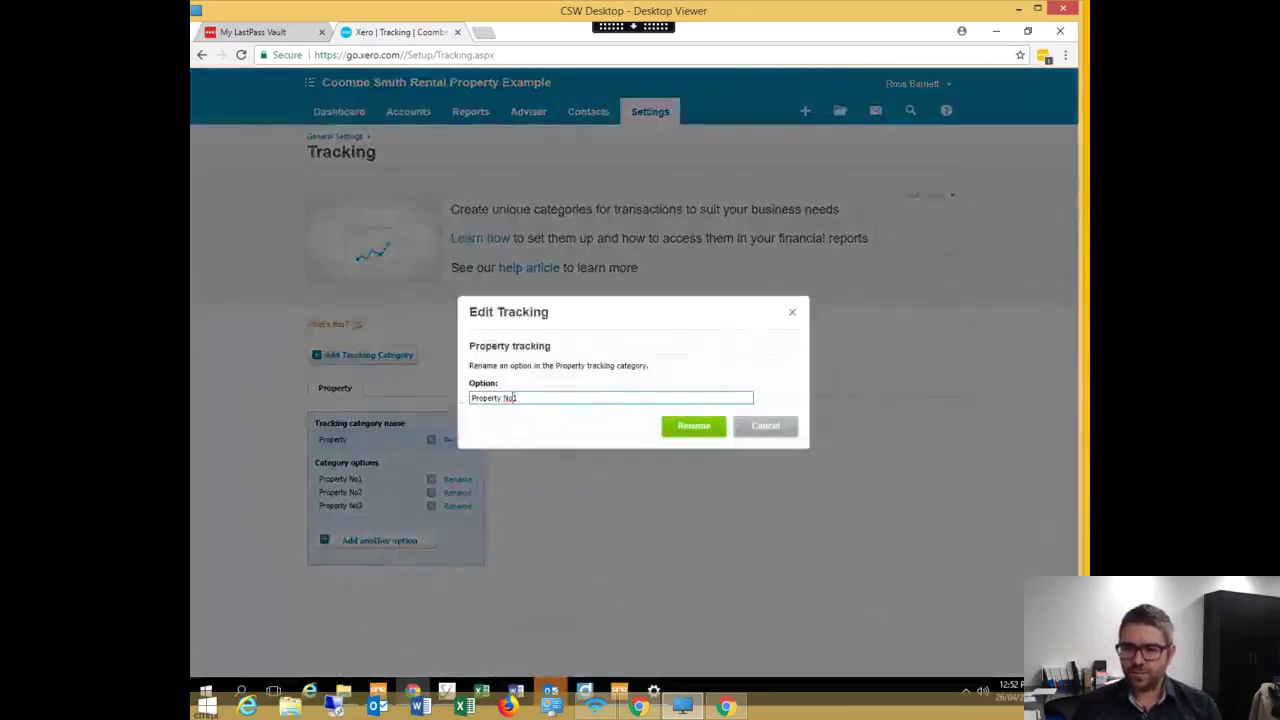
left_click_drag(530, 398, 350, 398)
type("Best ST")
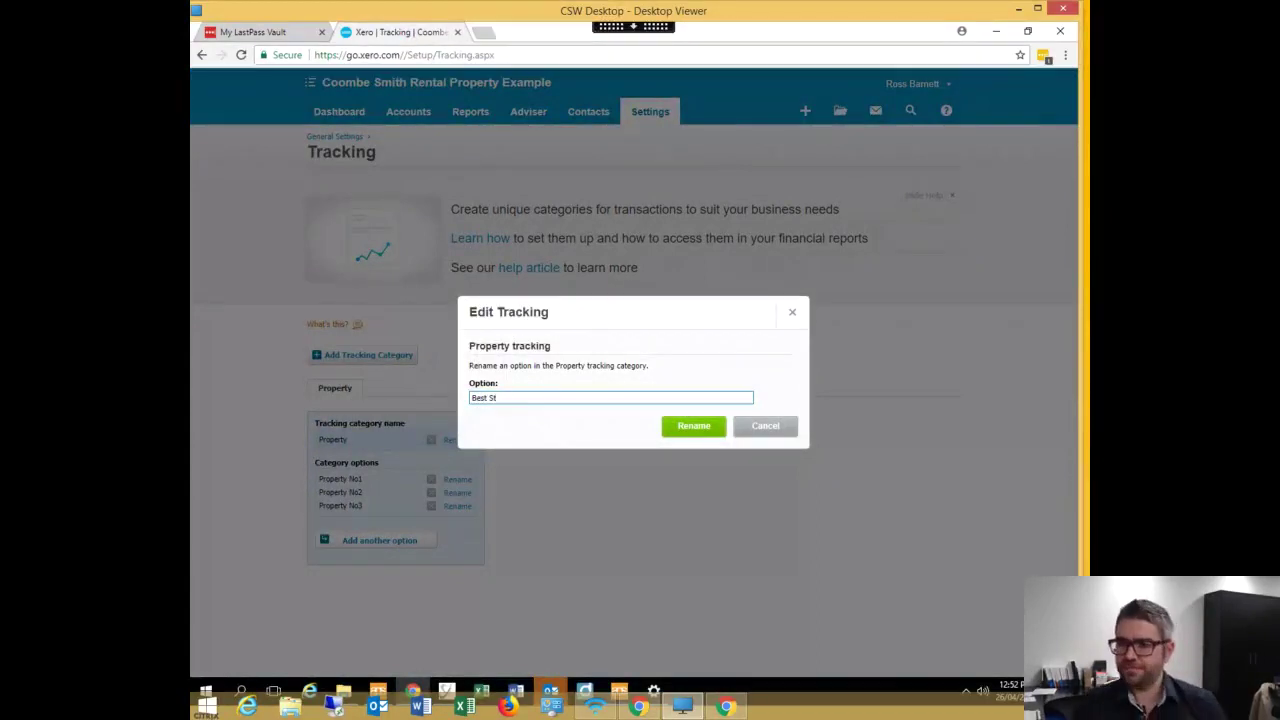
left_click(677, 428)
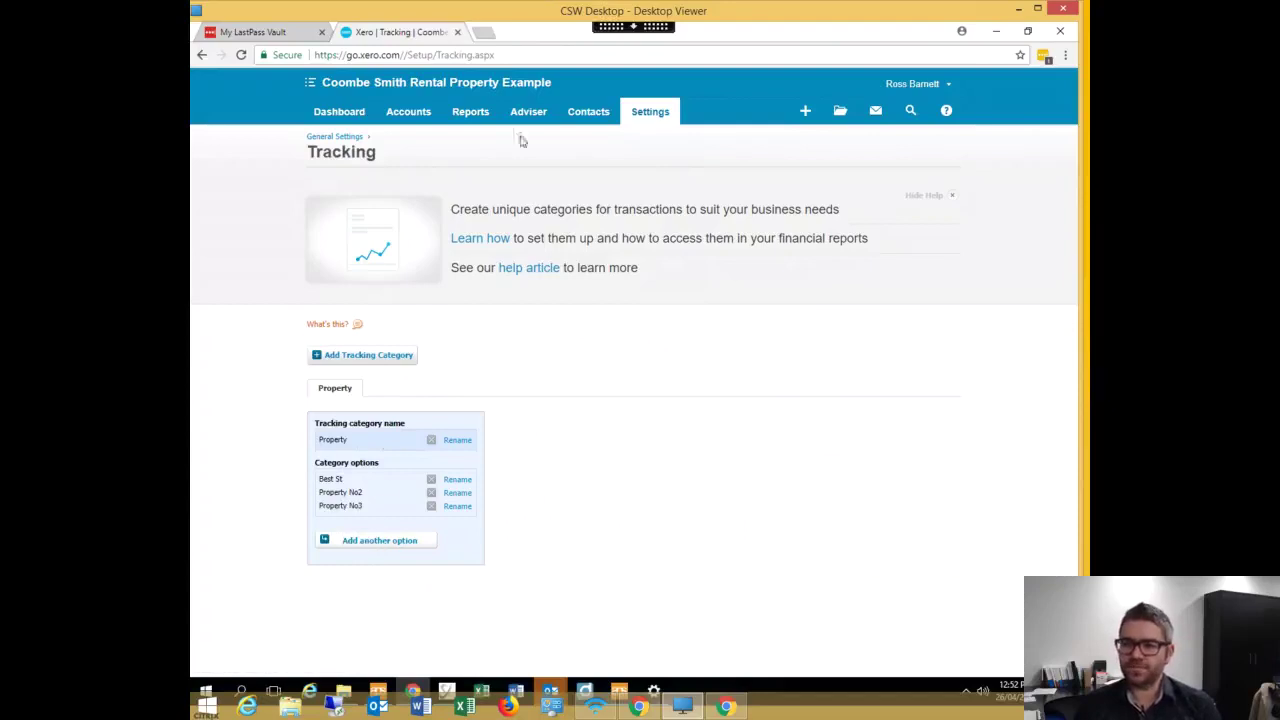
Step: In Budget Manager, enter 3,000 for Apr-18 Rental Income and apply it to every later month
left_click(480, 115)
left_click(466, 170)
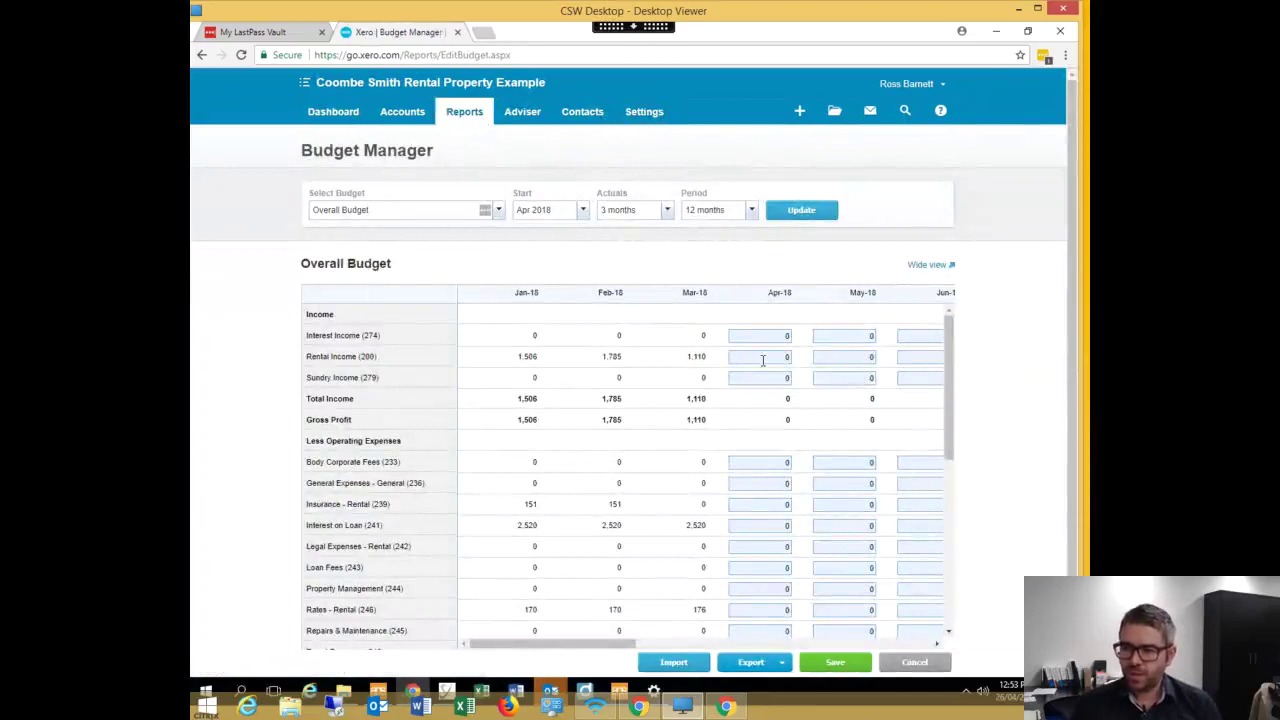
left_click(831, 360)
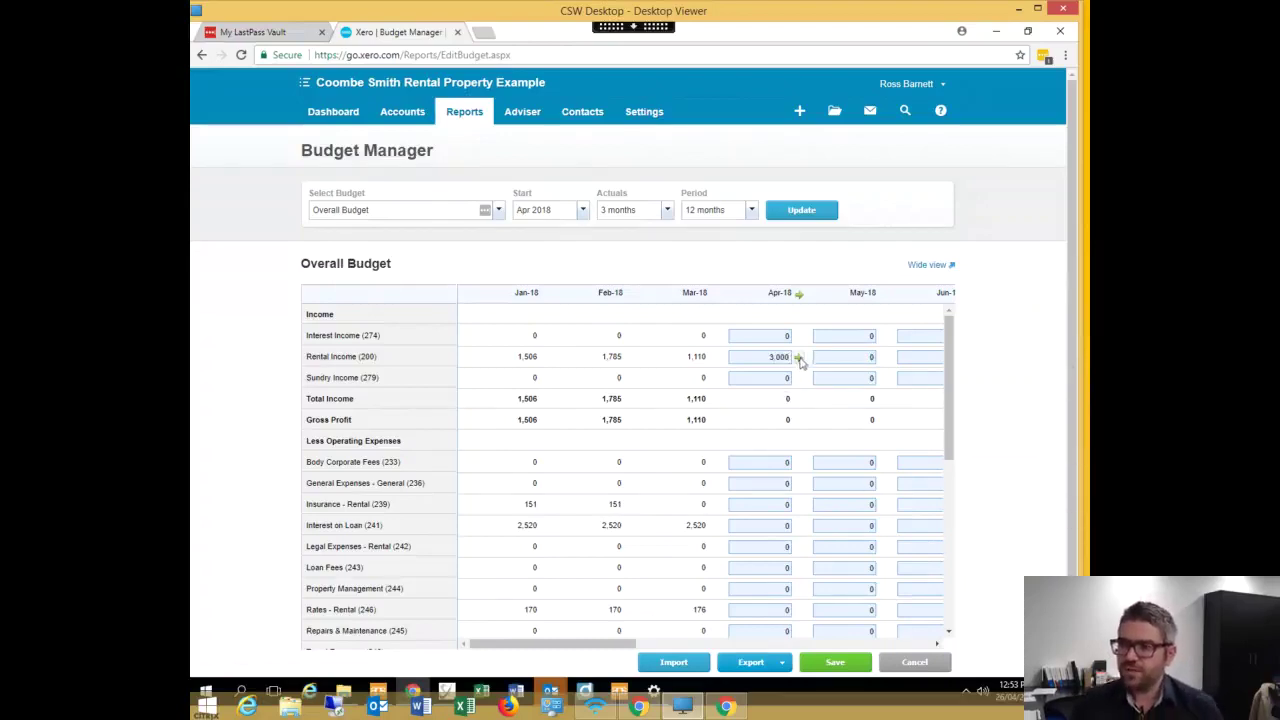
left_click(798, 356)
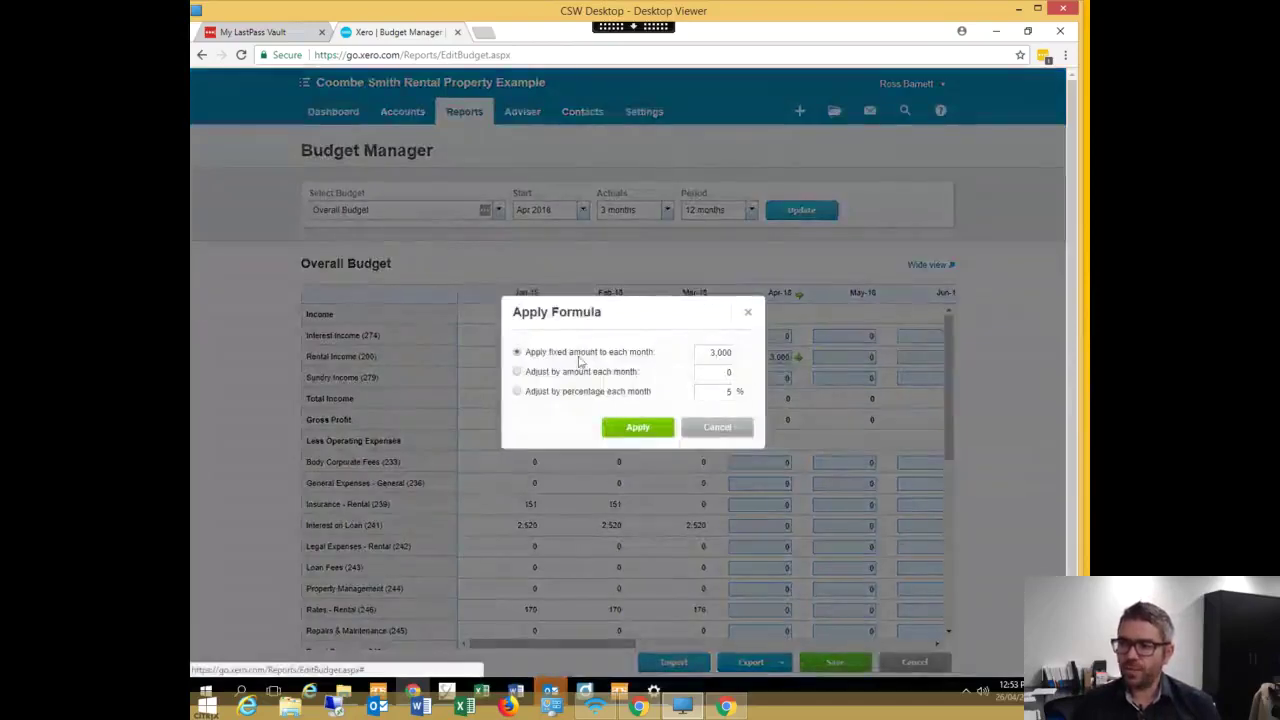
left_click(637, 427)
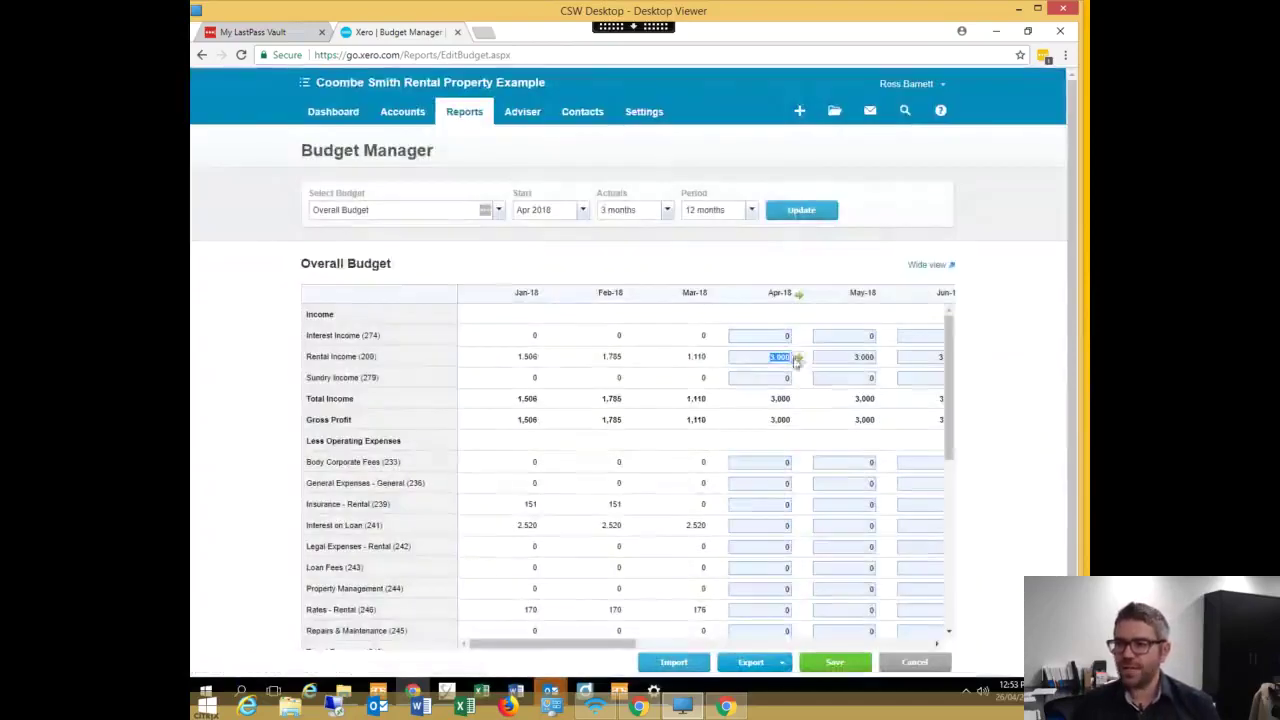
mouse_move(628, 644)
left_mouse_down()
mouse_move(780, 646)
mouse_move(642, 646)
left_mouse_up()
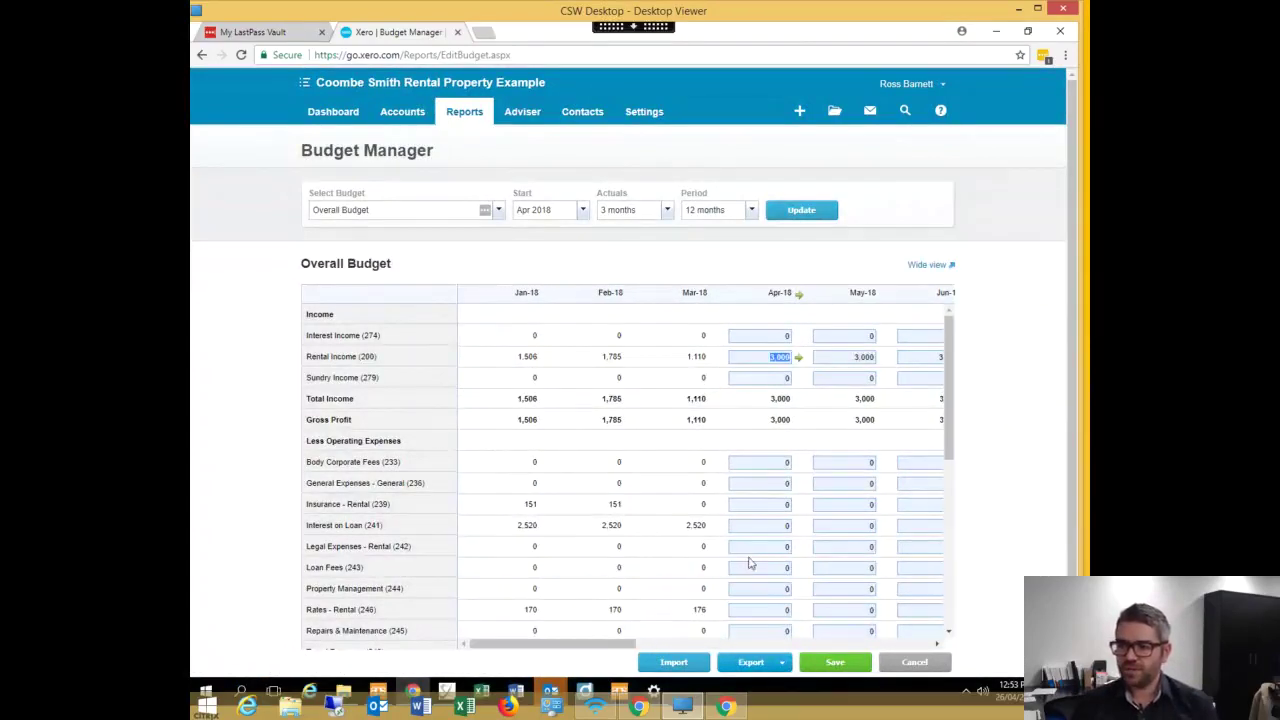
Step: Fill Insurance at 300 and Interest on Loan at 2,500 across every month
scroll(751, 565, "down", 1)
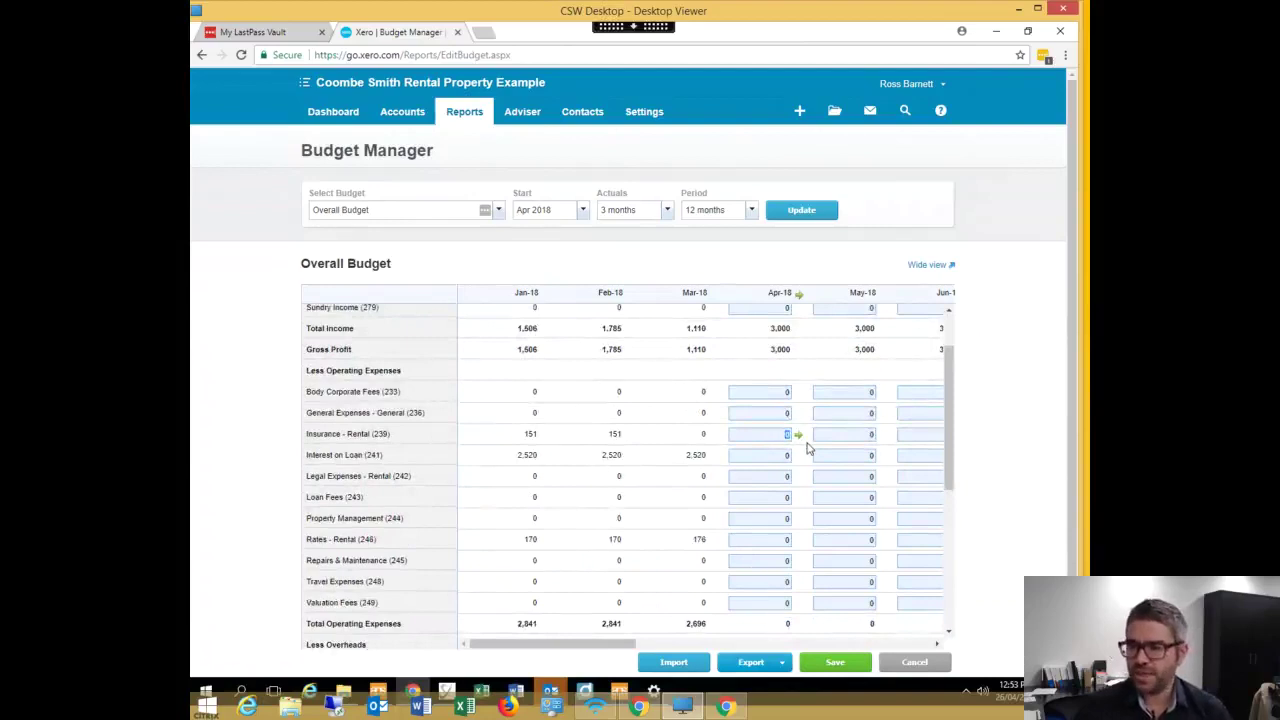
left_click(798, 434)
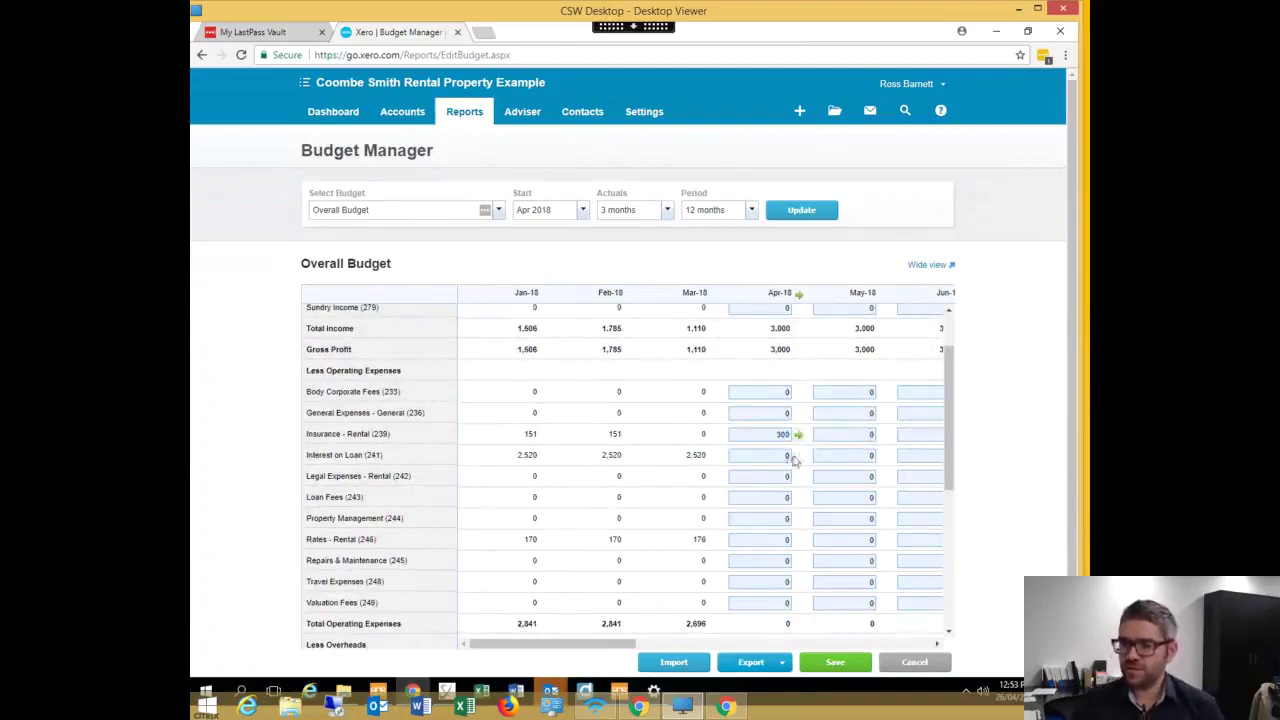
left_click(642, 430)
left_click(772, 460)
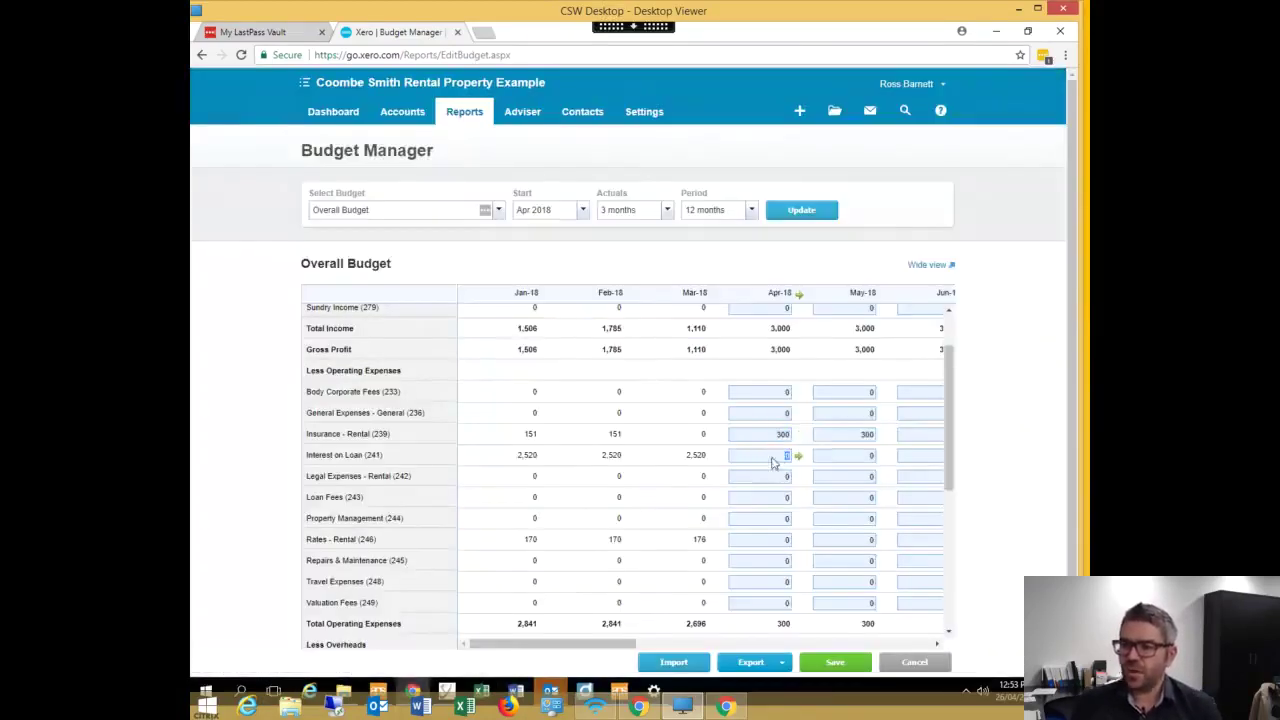
type("2,500")
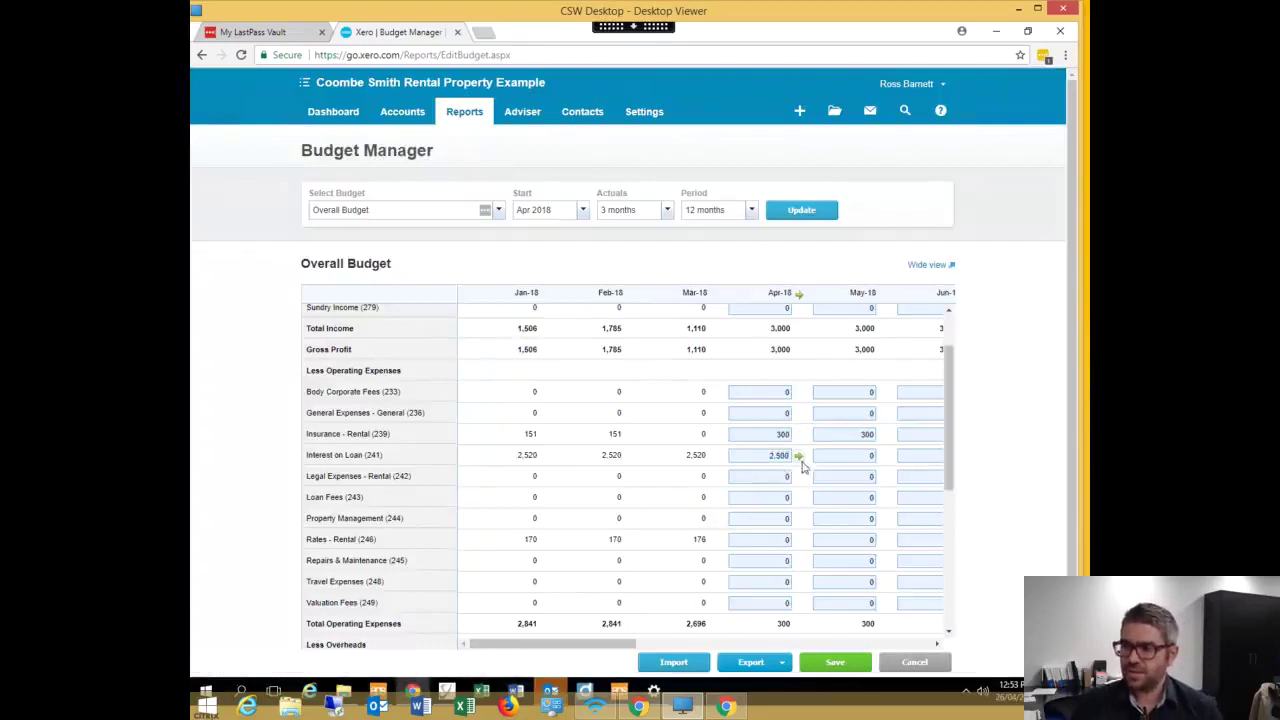
left_click(799, 456)
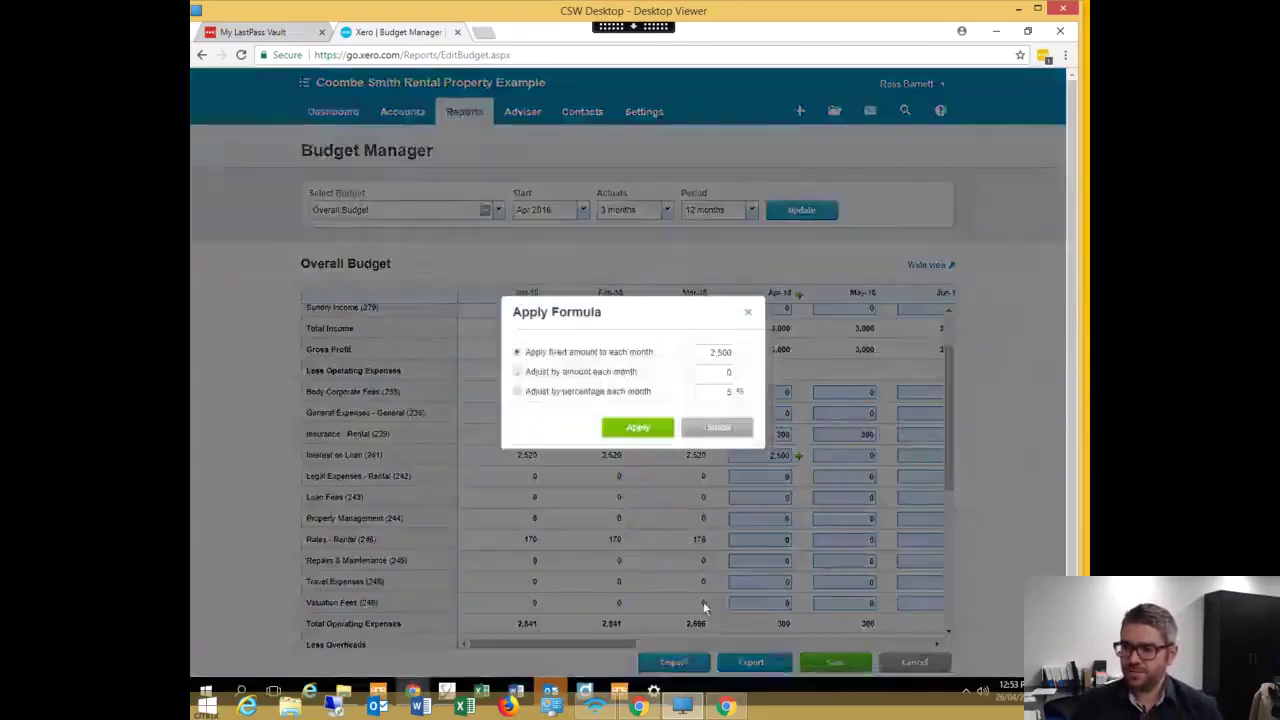
left_click(640, 428)
Step: Fill Repairs & Maintenance at 500 and Rates at 200 across every month
left_click(776, 562)
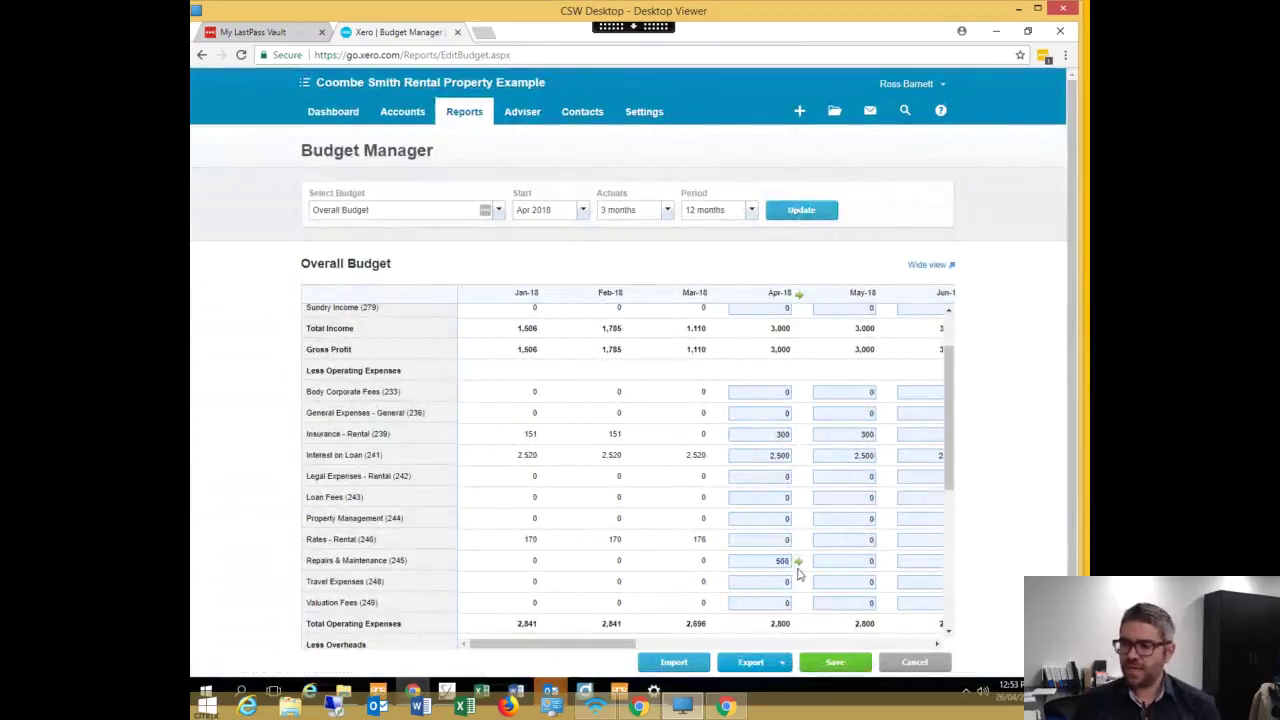
left_click(798, 561)
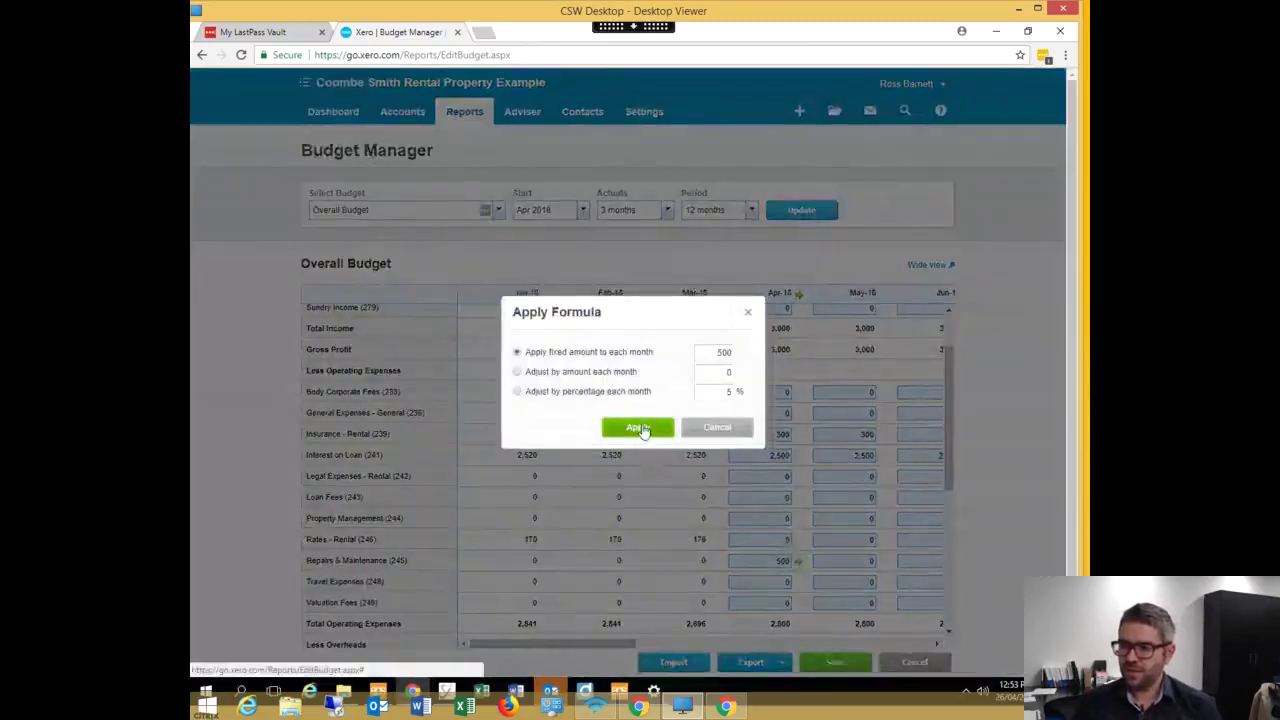
left_click(641, 429)
left_click(786, 544)
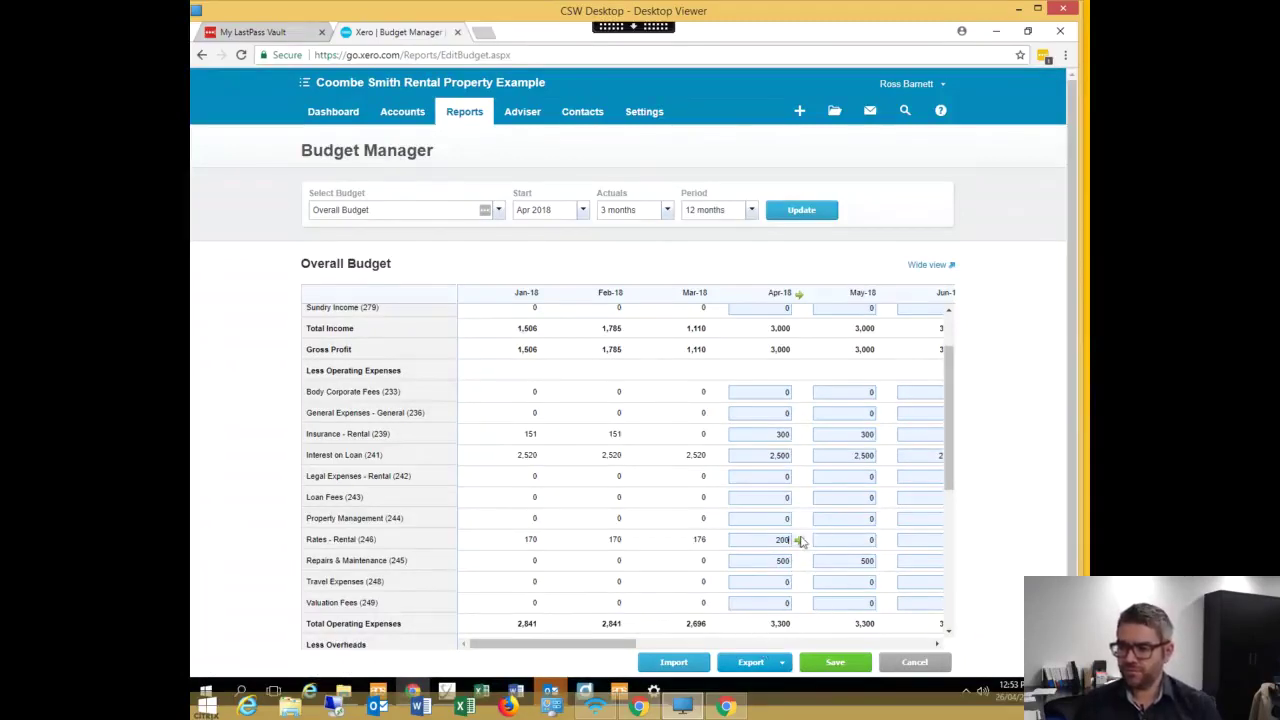
left_click(798, 540)
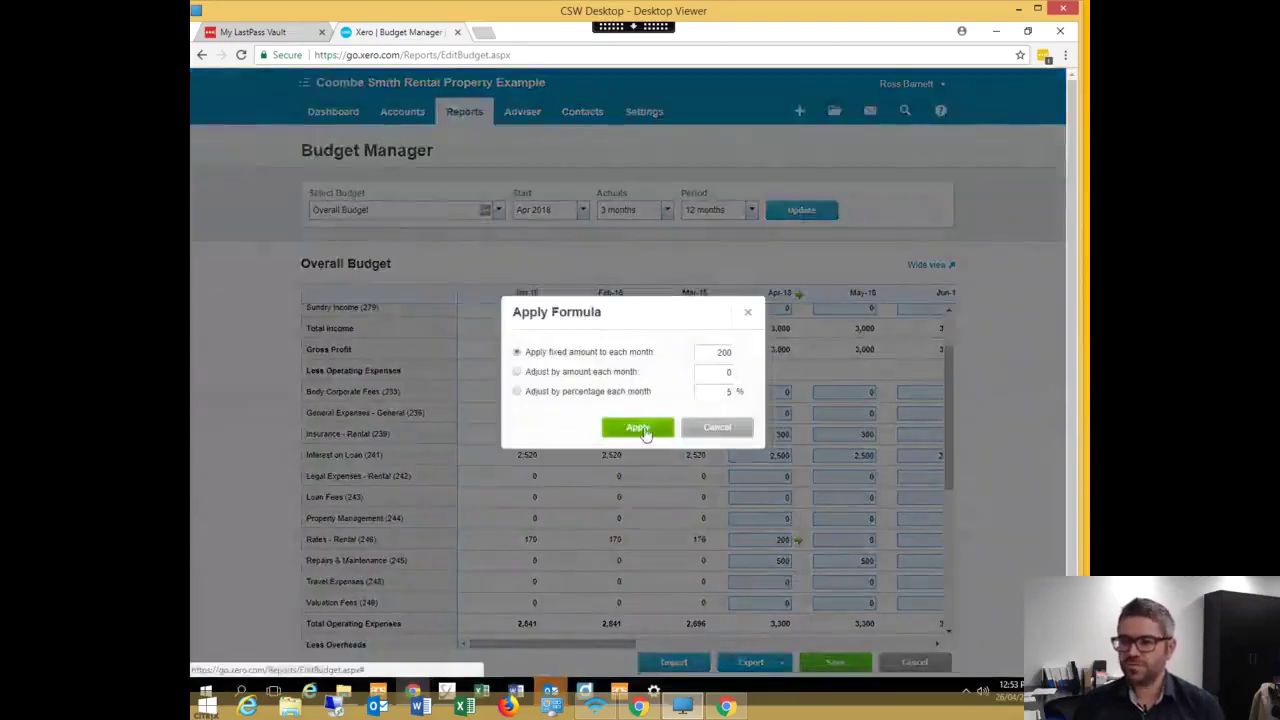
left_click(634, 427)
Step: Save the Overall Budget and view its export format options
left_click(835, 664)
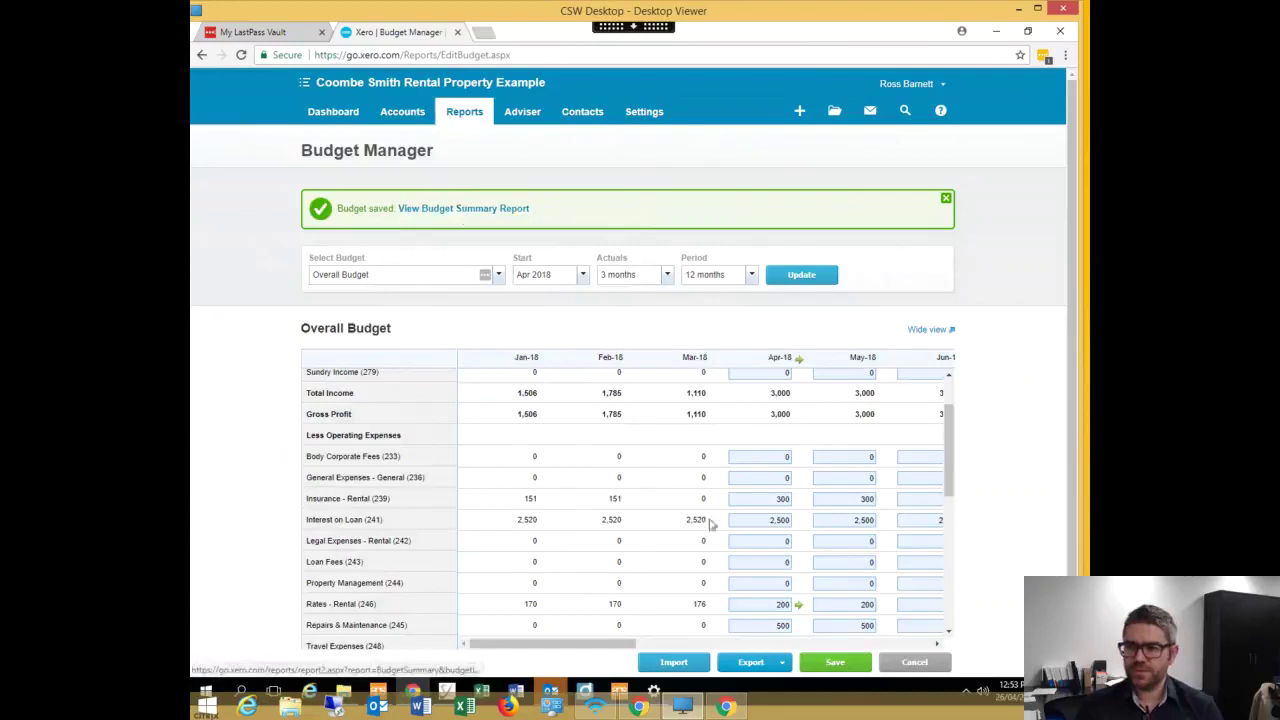
left_click(783, 663)
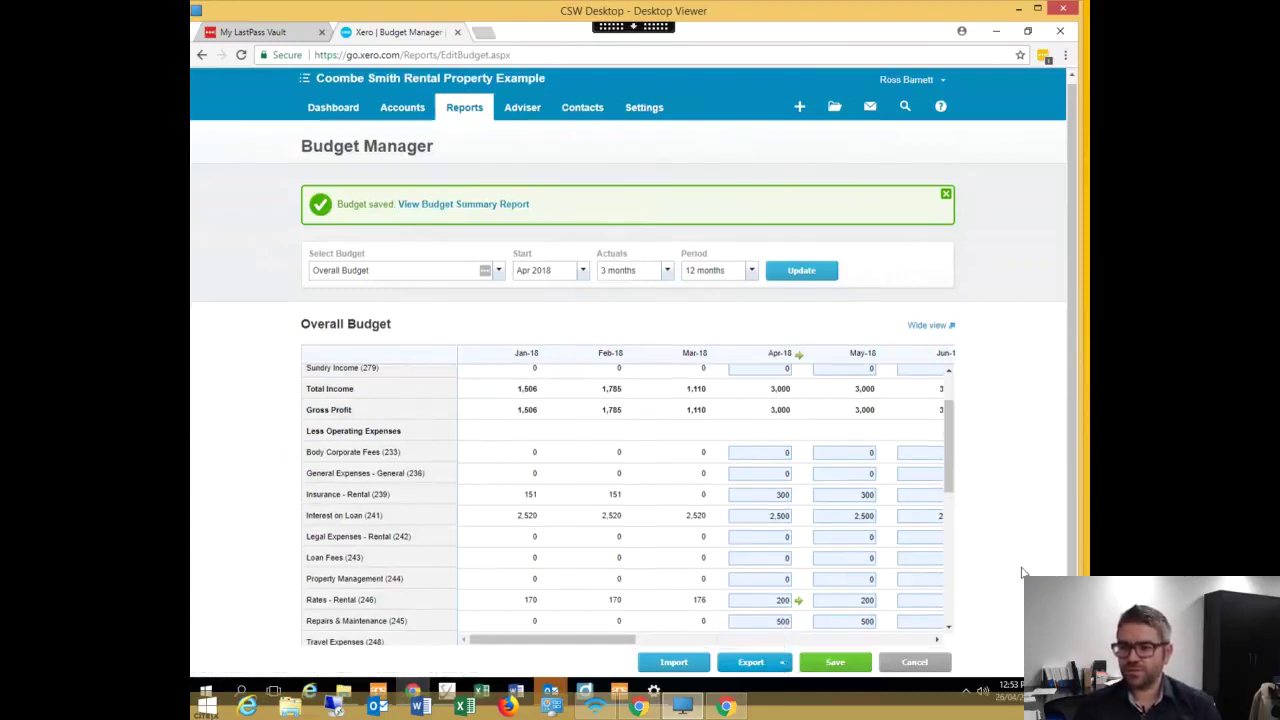
left_click(468, 112)
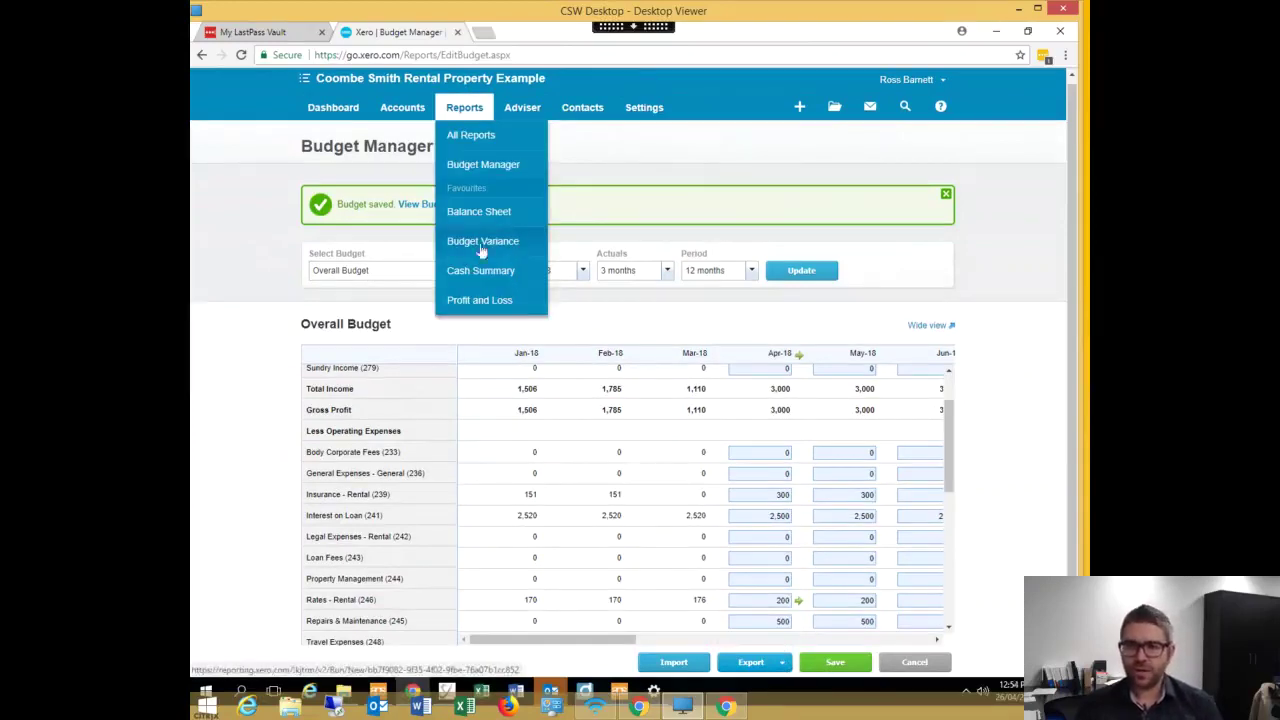
Step: Open Budget Variance from the Financial reports list, toggling its favourite star off and back on
left_click(465, 139)
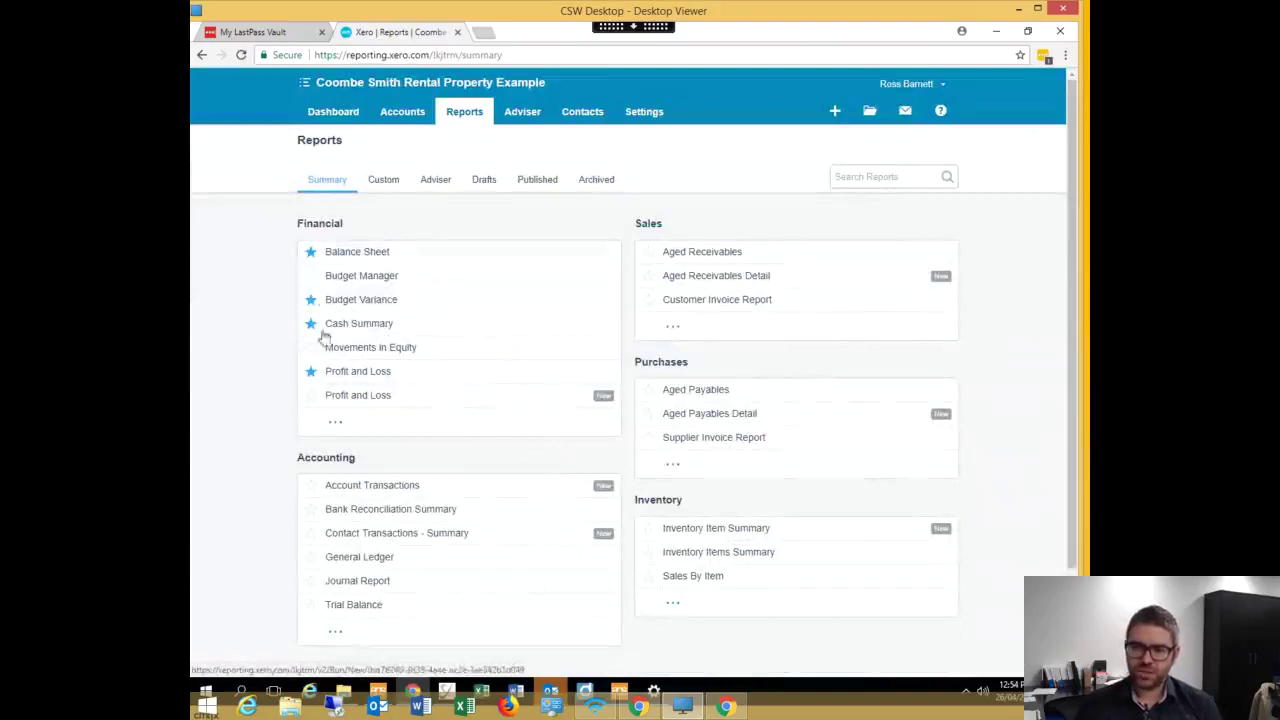
left_click(335, 422)
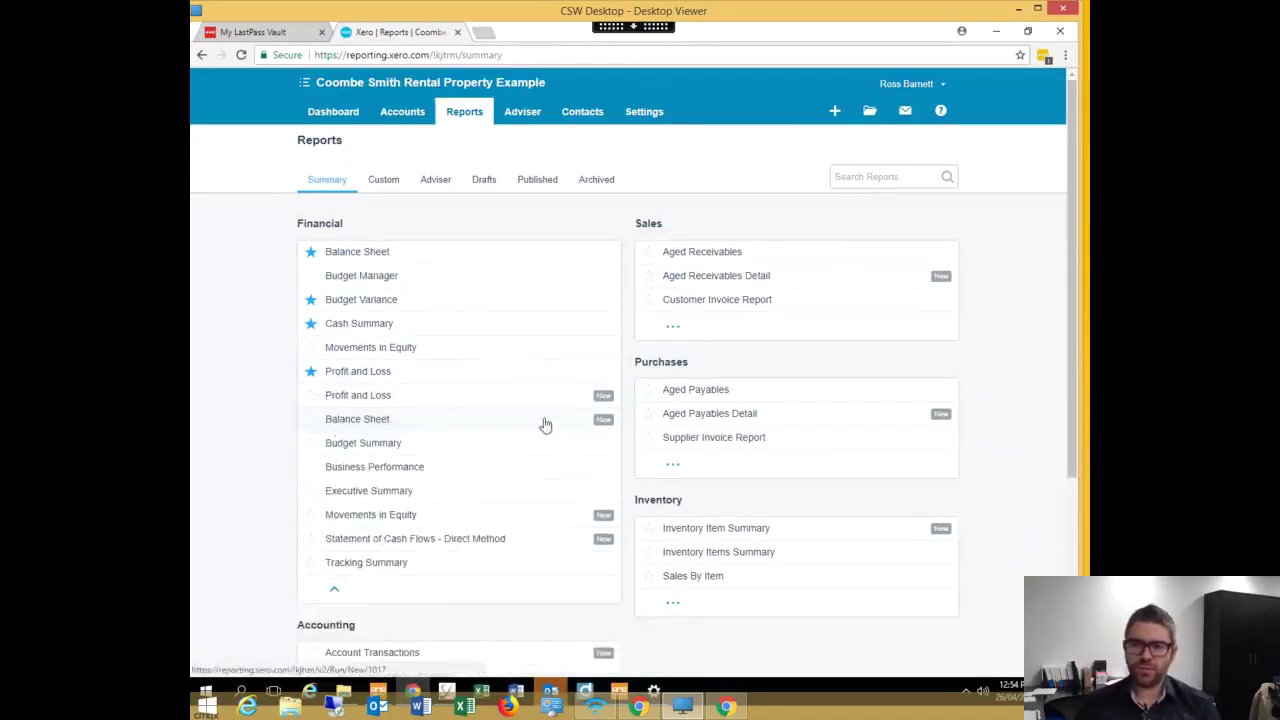
left_click(311, 301)
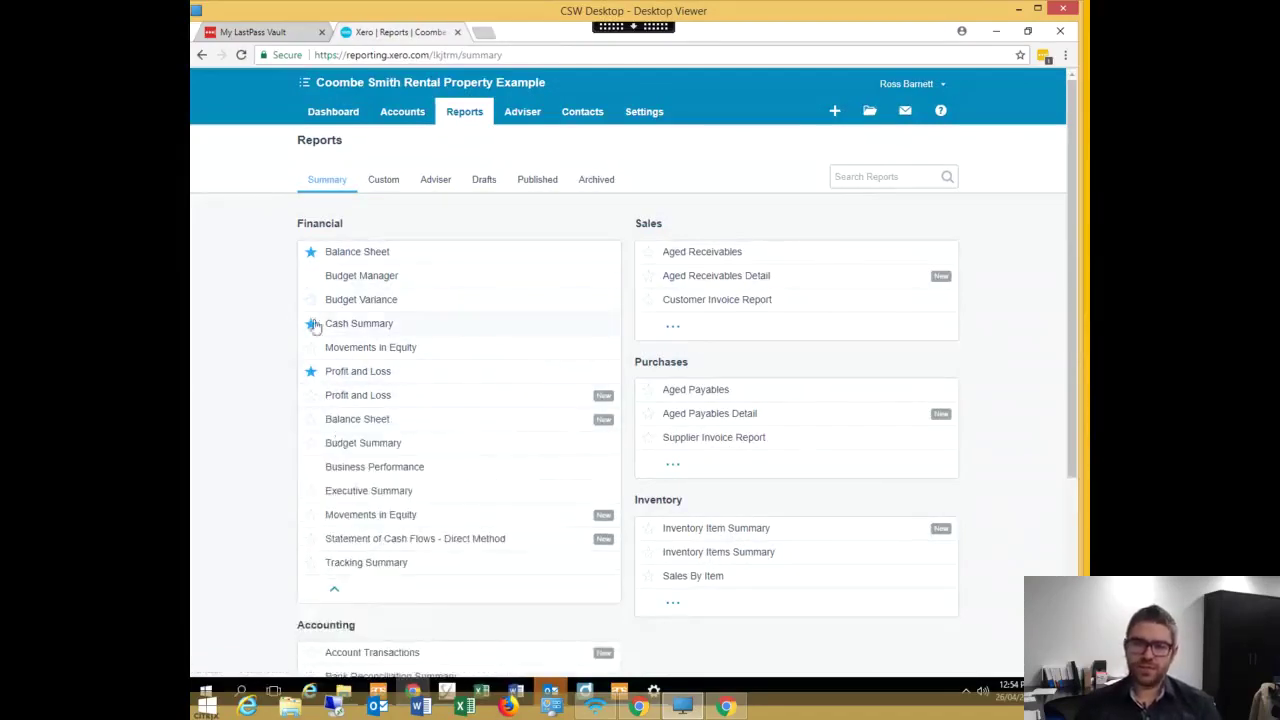
left_click(311, 302)
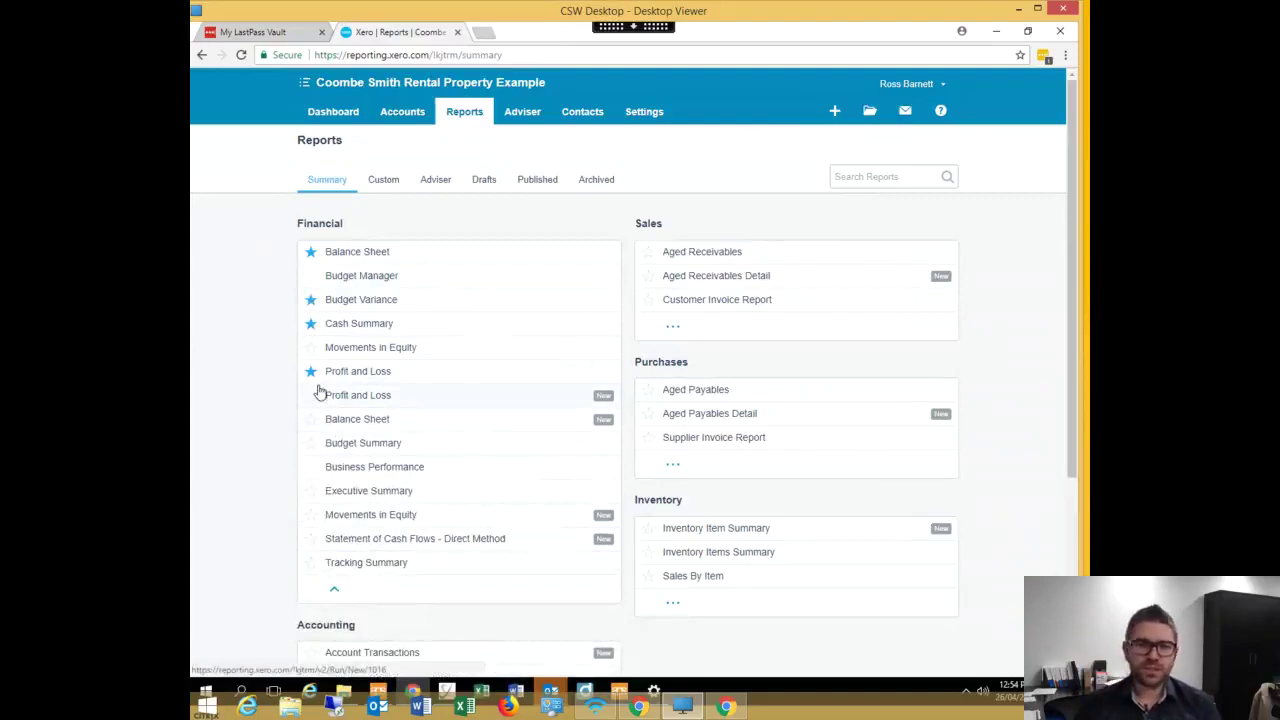
left_click(364, 302)
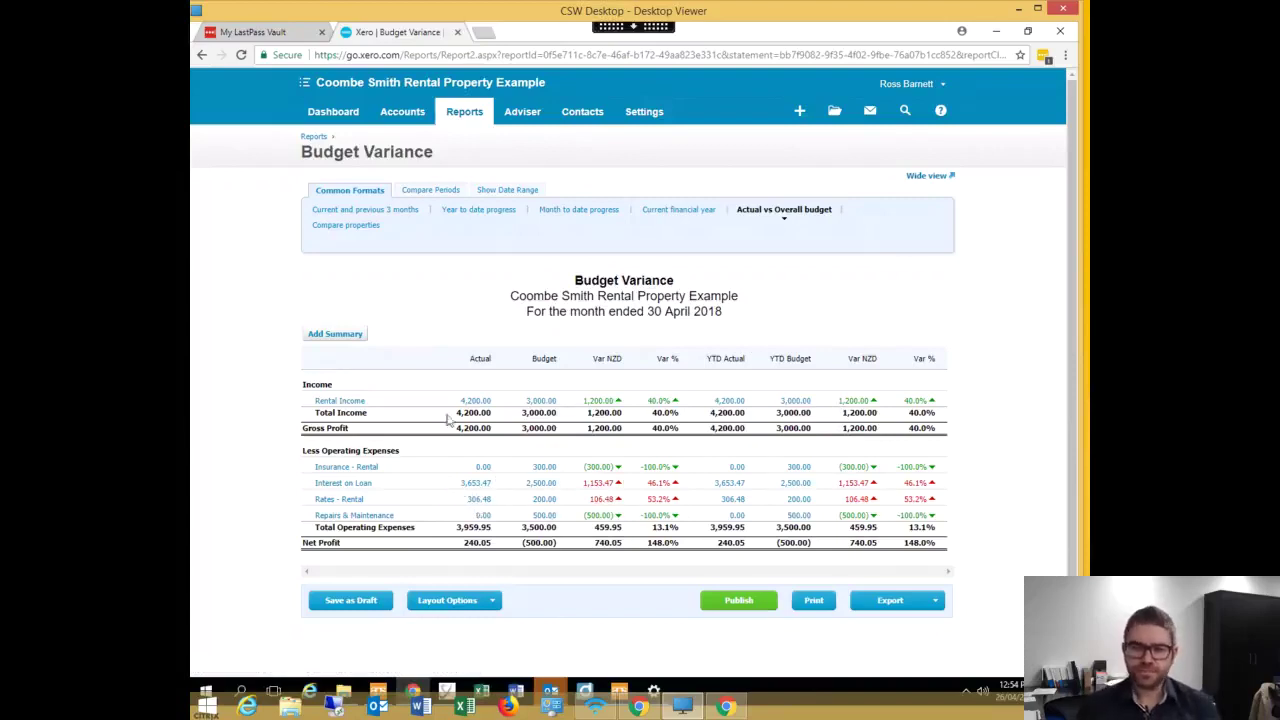
Step: Compare against the Property 1 budget, filter by property Best St, and update the report
left_click(432, 192)
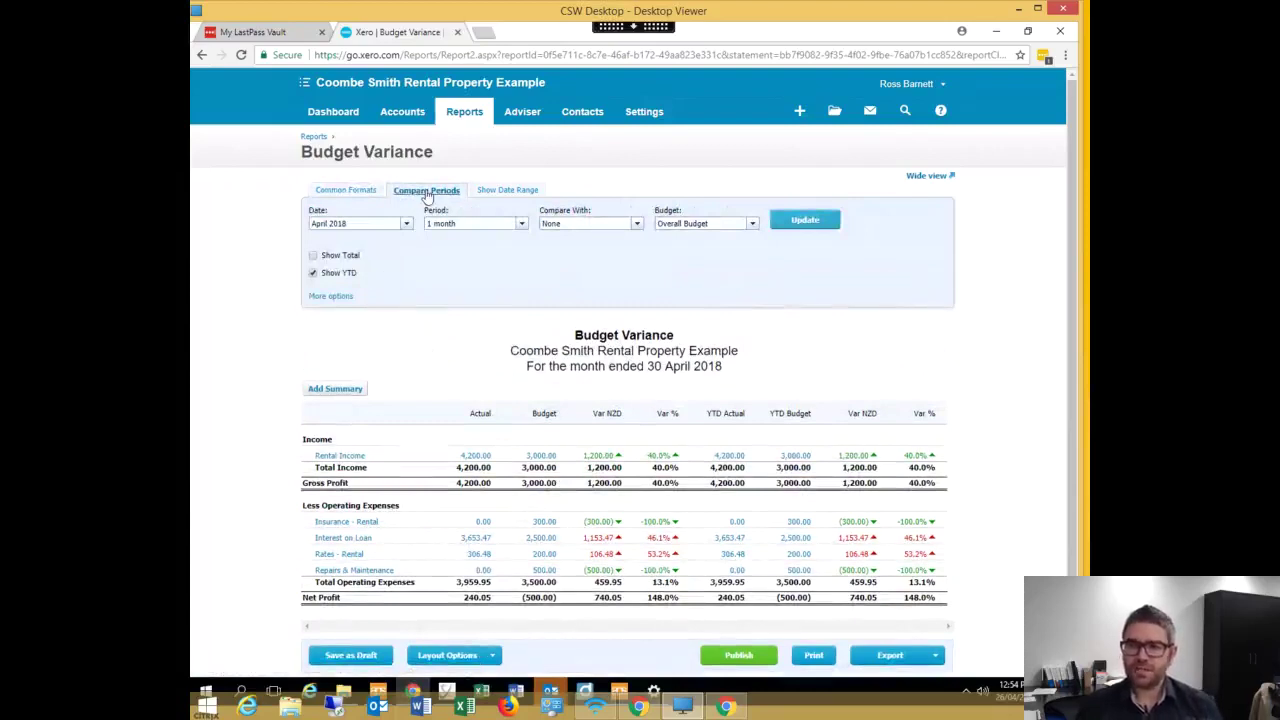
left_click(753, 225)
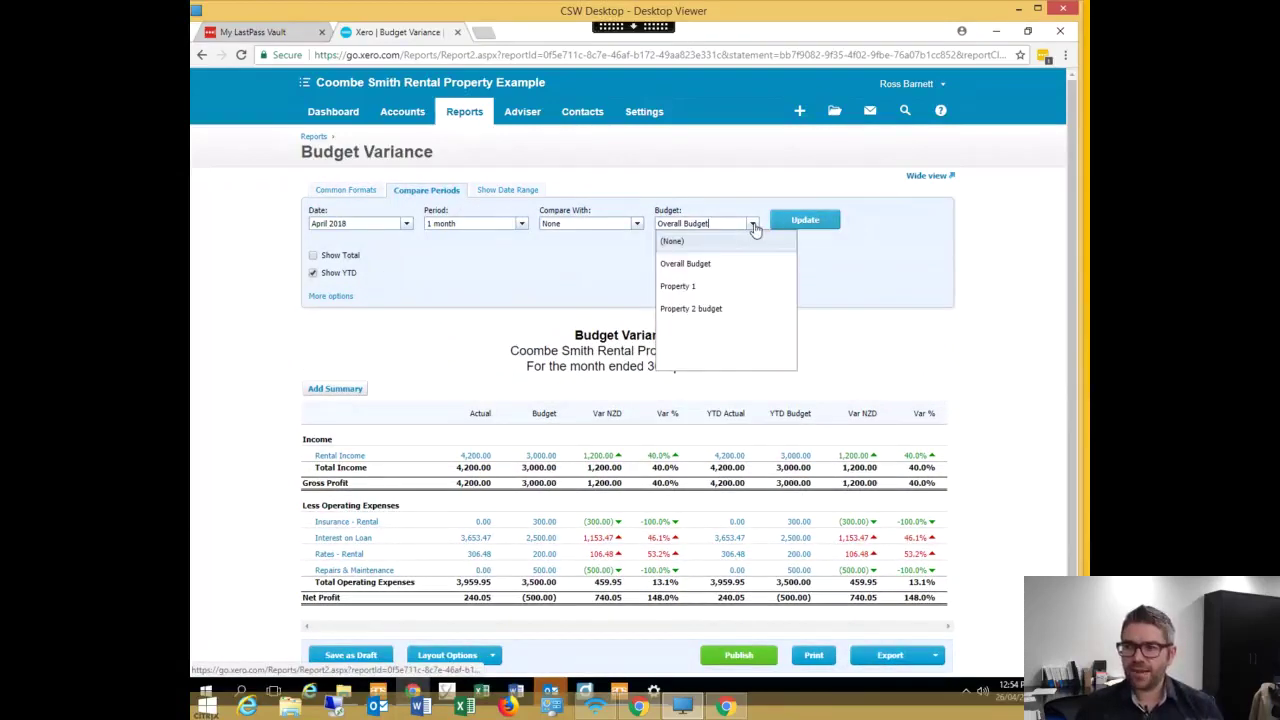
left_click(693, 287)
left_click(330, 296)
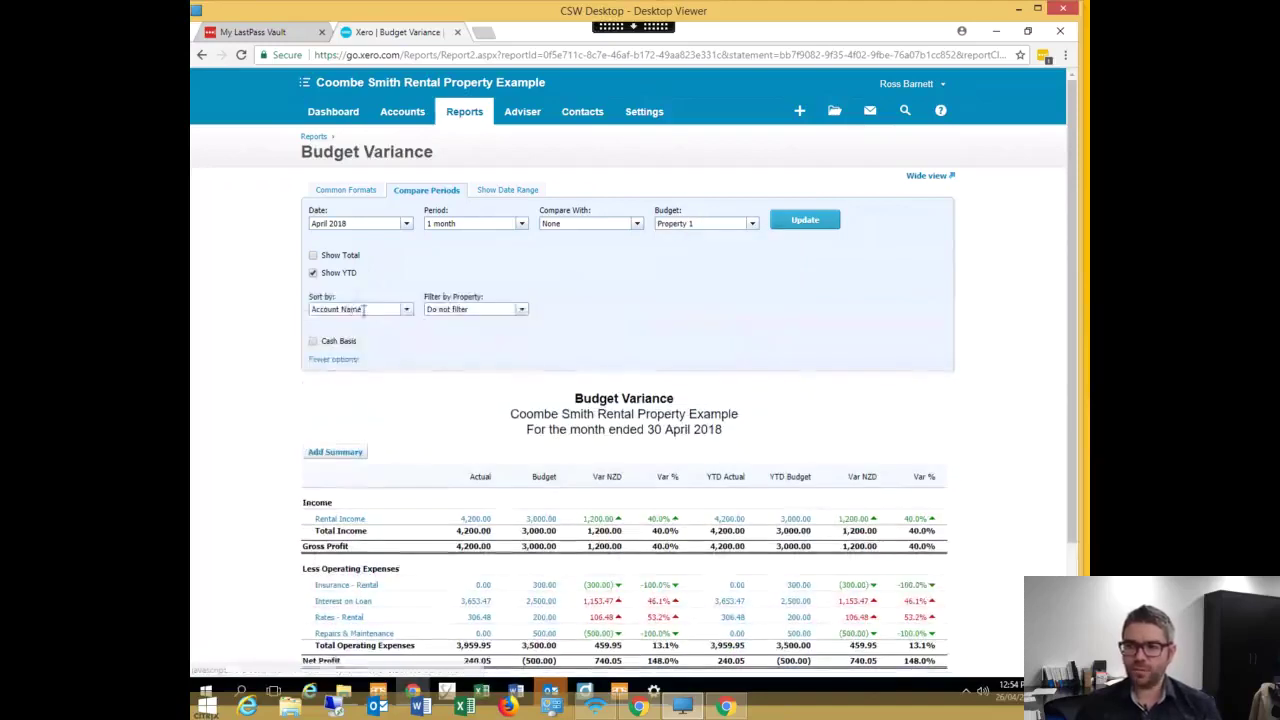
left_click(520, 312)
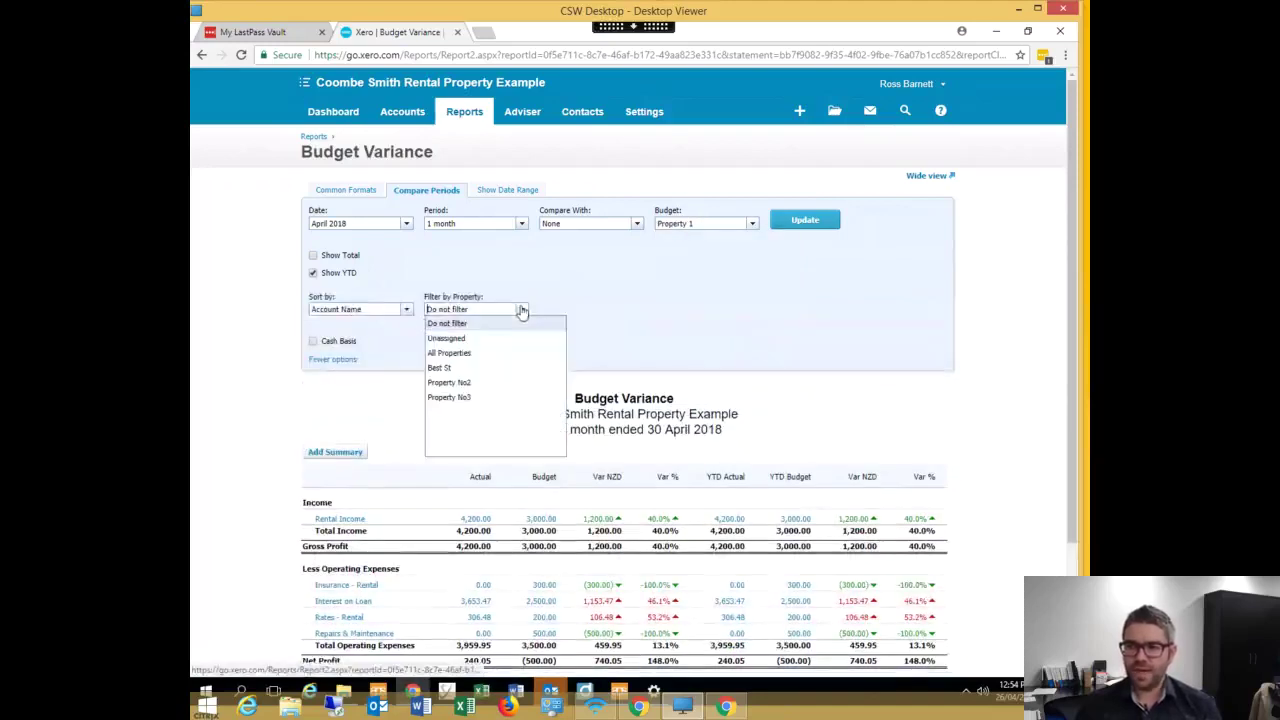
left_click(463, 370)
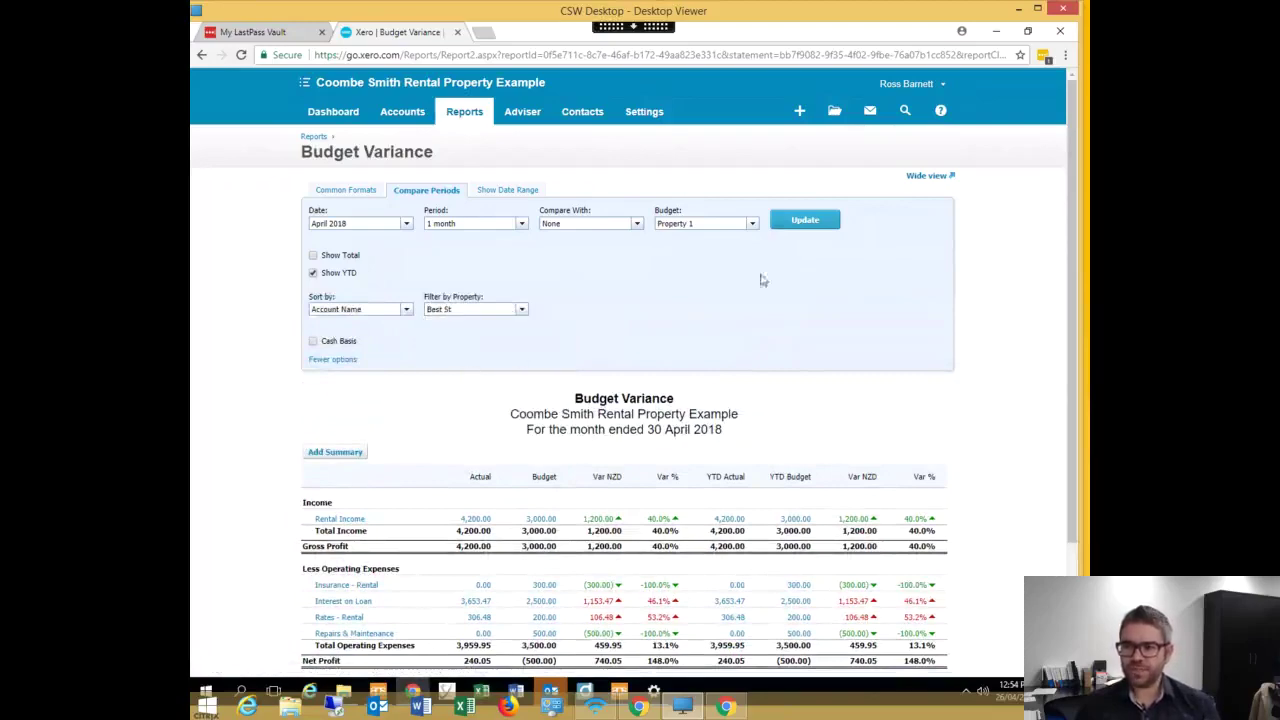
left_click(814, 222)
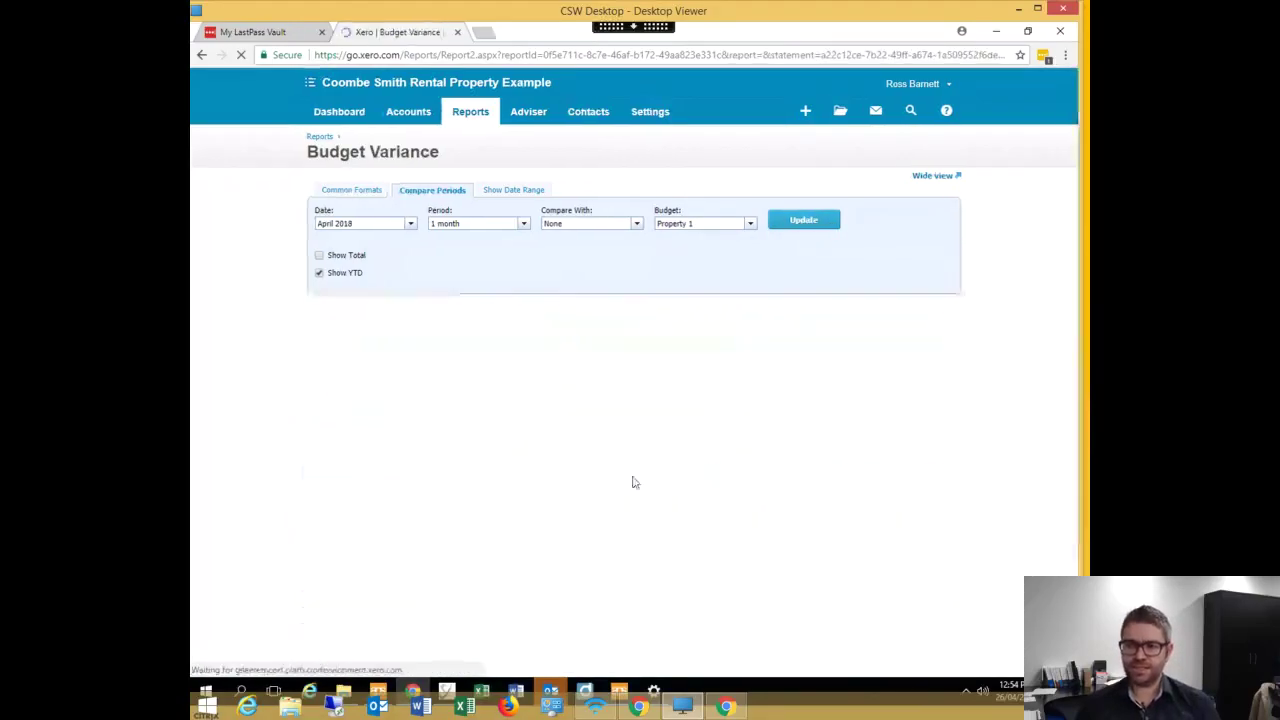
scroll(742, 460, "down", 3)
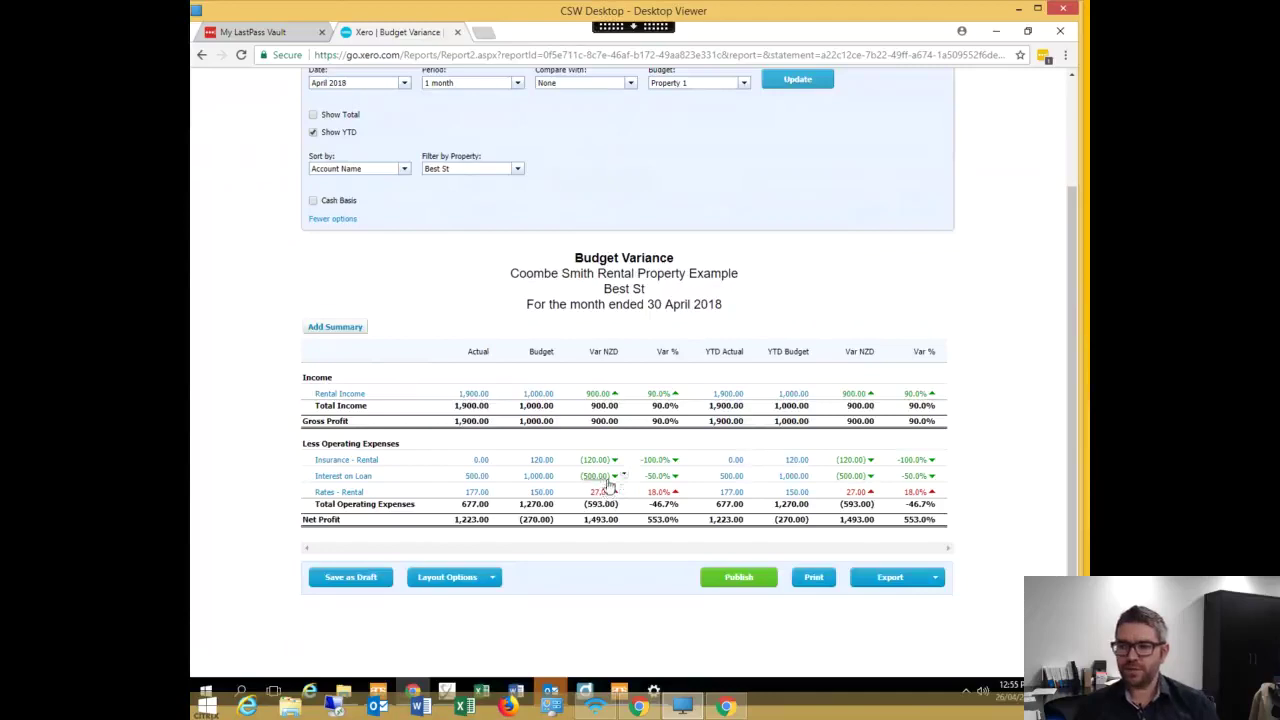
scroll(608, 490, "up", 2)
Step: Switch to the Property 2 budget, filter by Property No2, and update the report
left_click(742, 226)
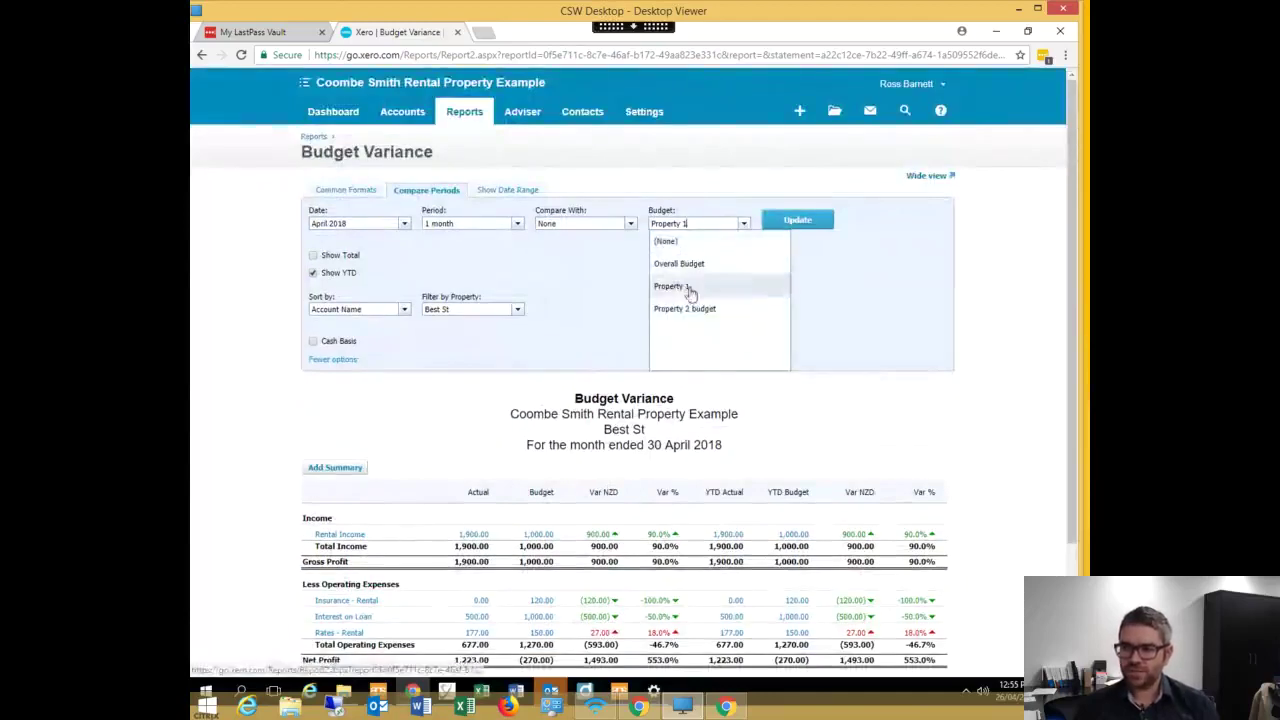
left_click(688, 309)
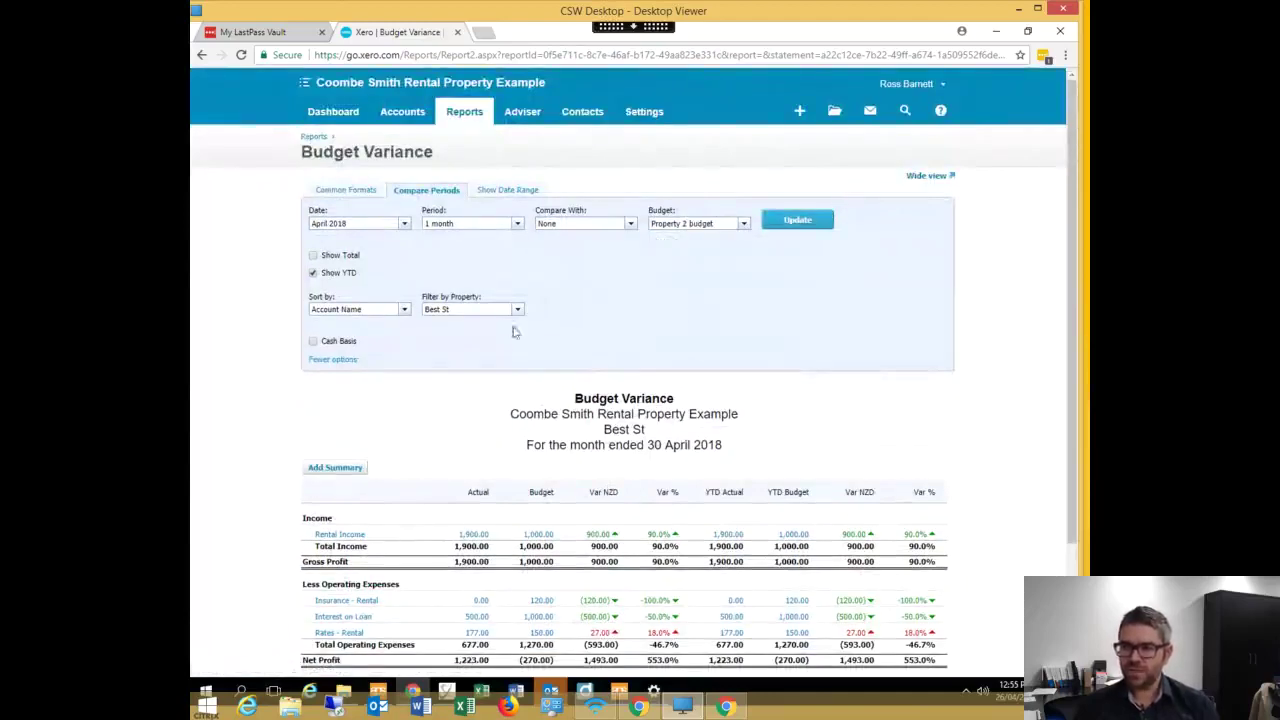
left_click(517, 309)
left_click(455, 380)
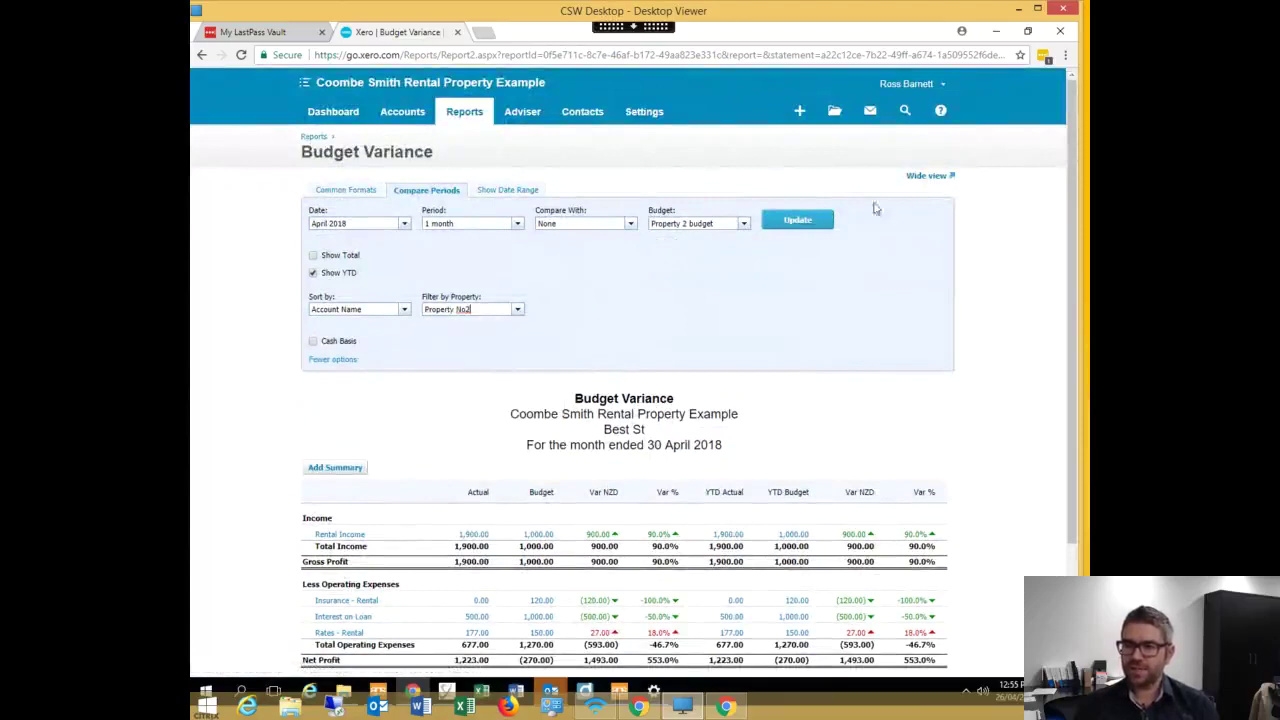
left_click(818, 221)
scroll(728, 462, "down", 1)
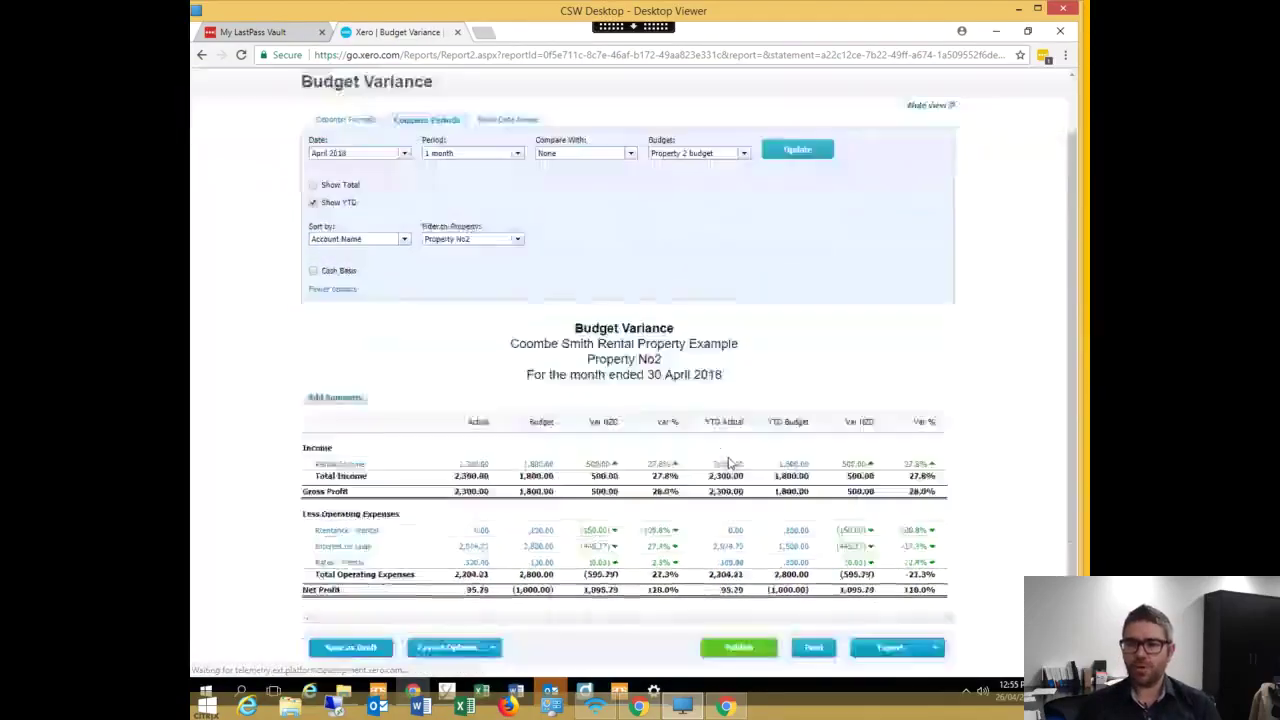
scroll(728, 462, "down", 1)
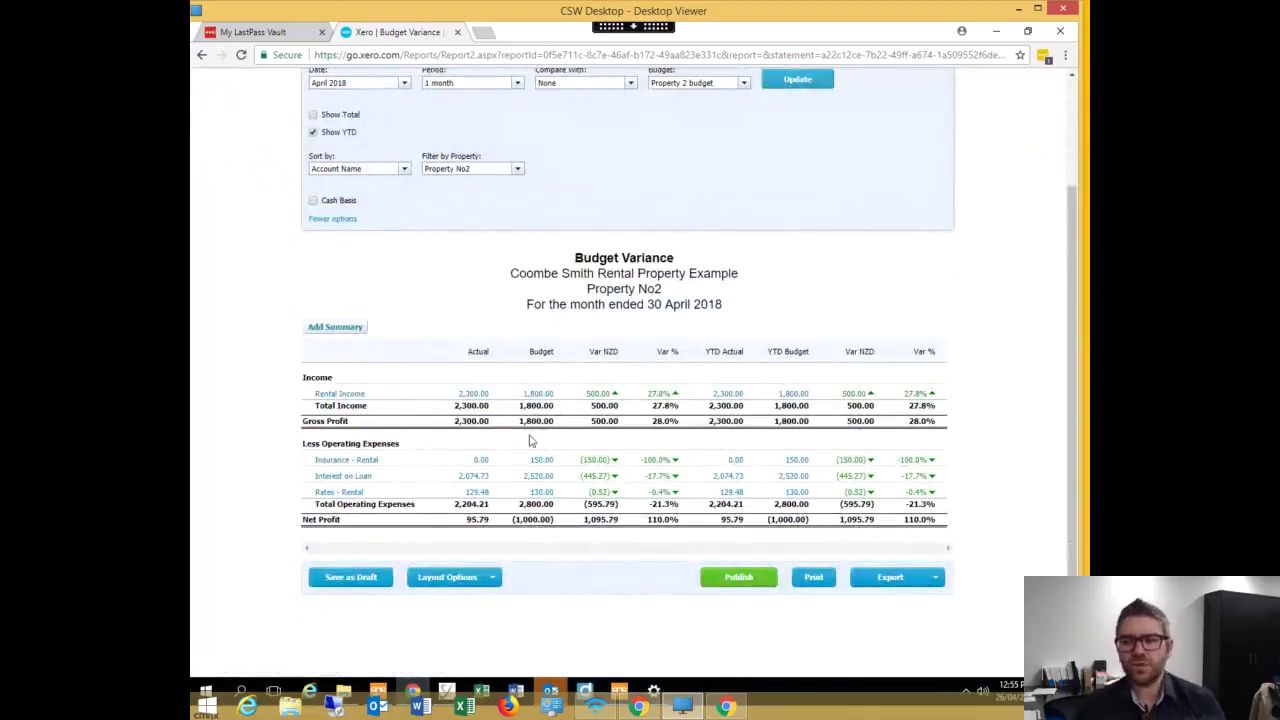
scroll(531, 441, "up", 1)
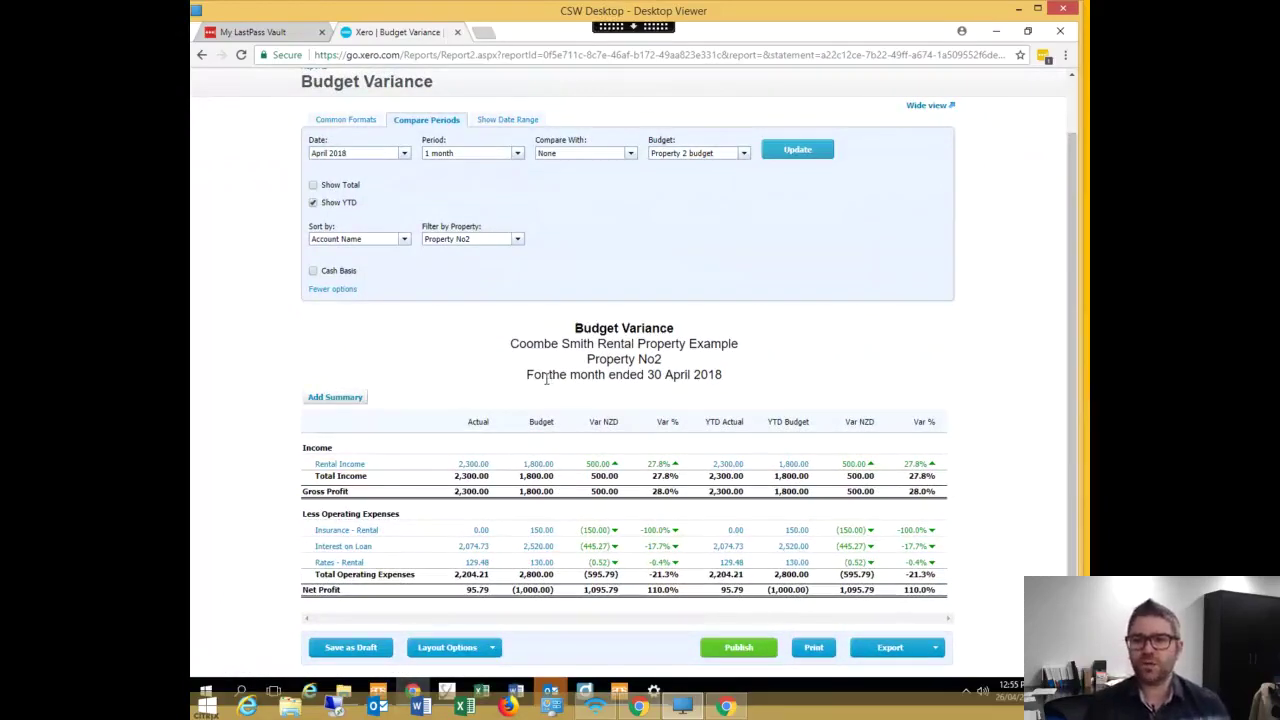
Step: Visit the Profit and Loss report, then return to the Budget Variance report
scroll(540, 378, "up", 1)
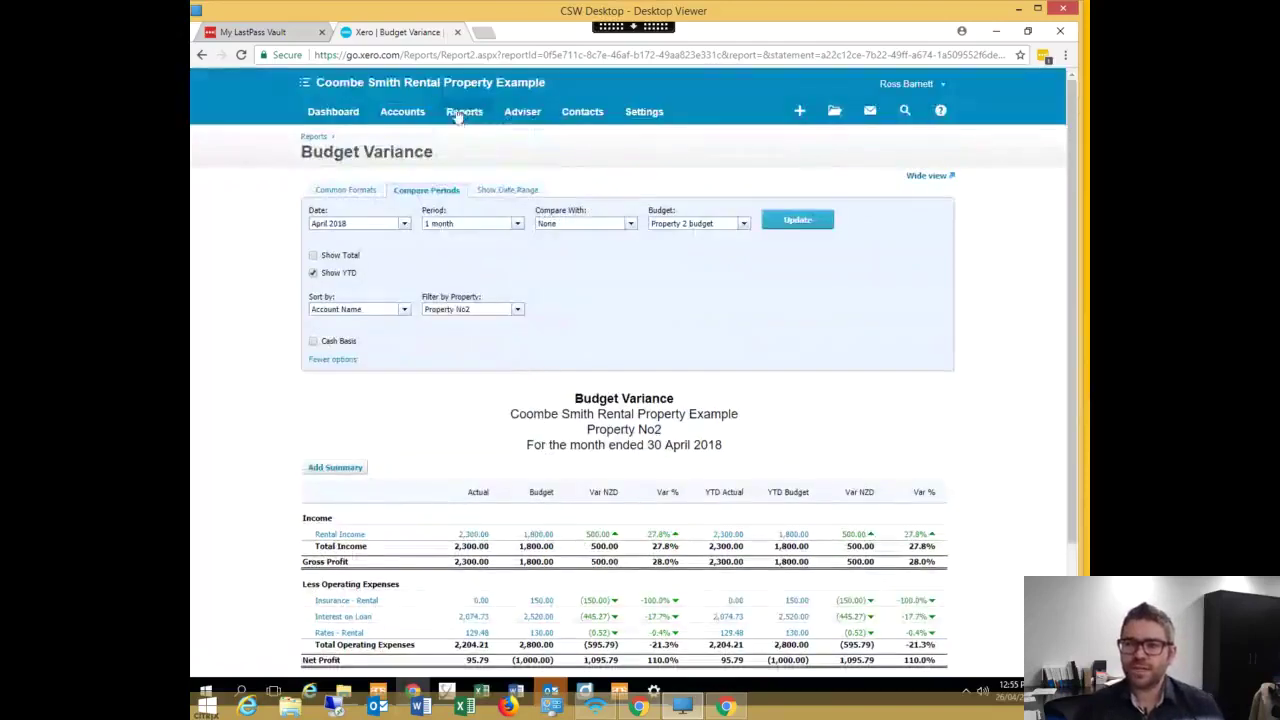
left_click(459, 113)
left_click(475, 304)
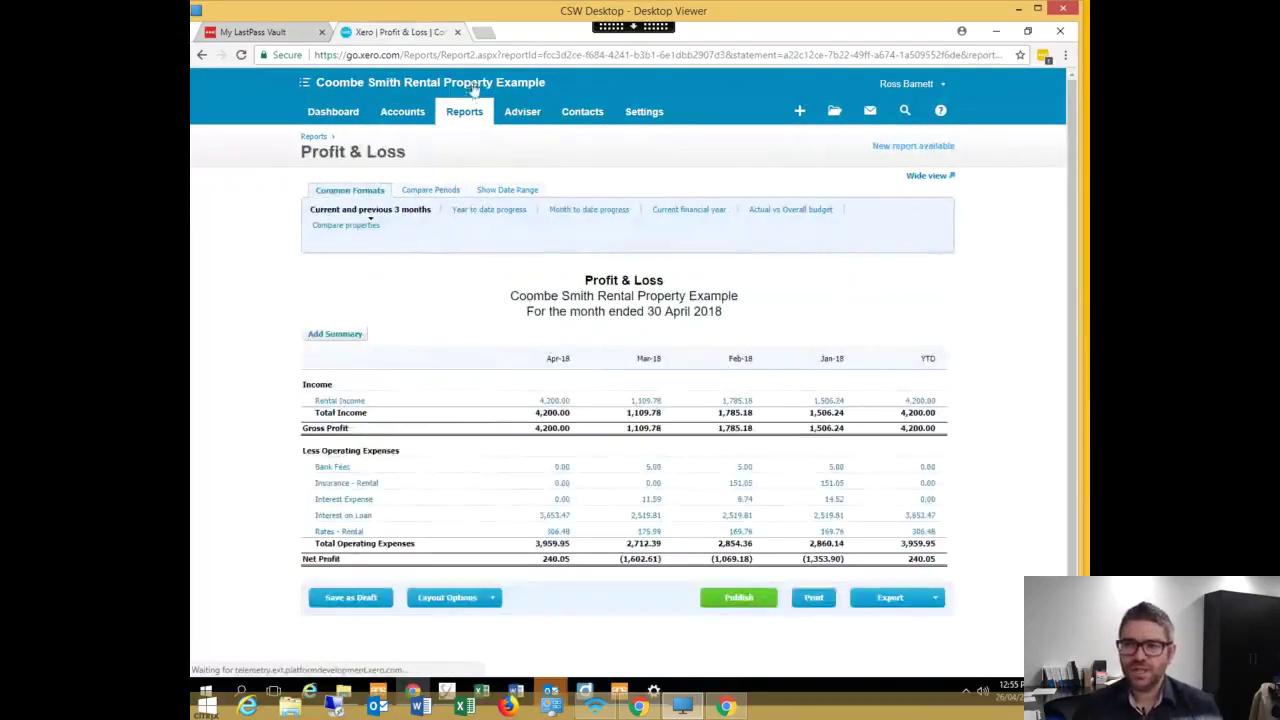
left_click(468, 113)
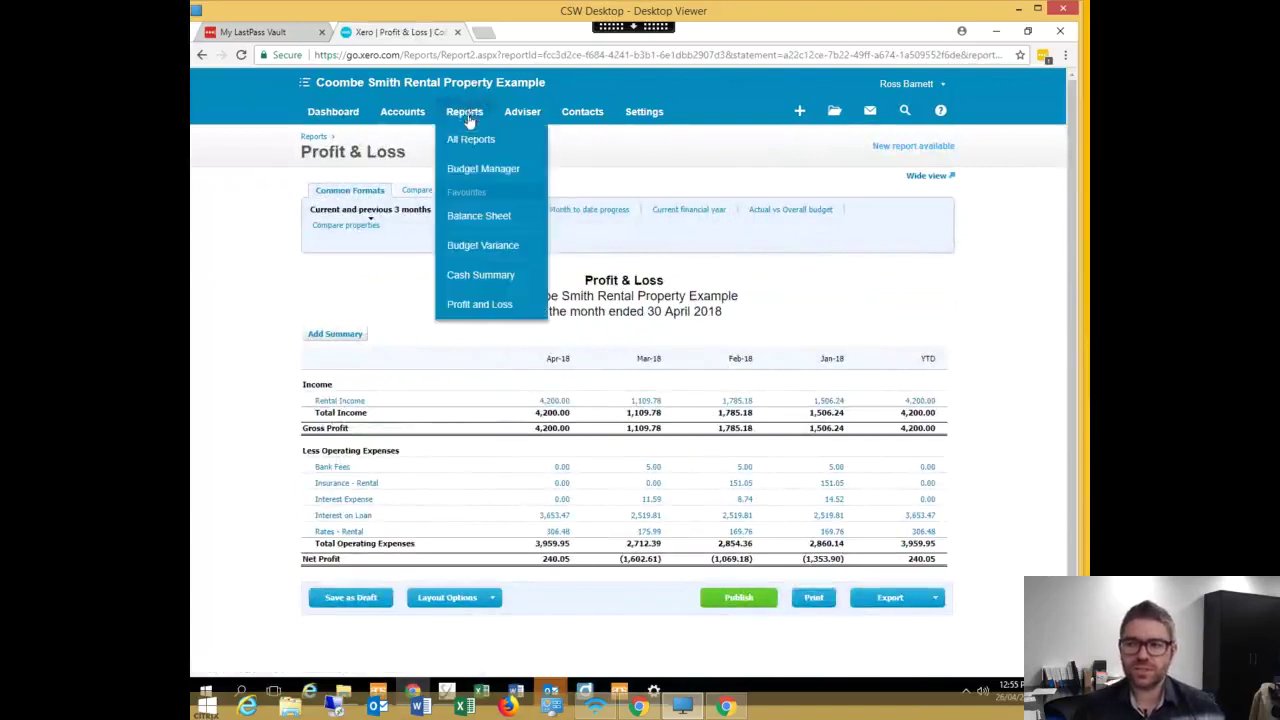
left_click(497, 245)
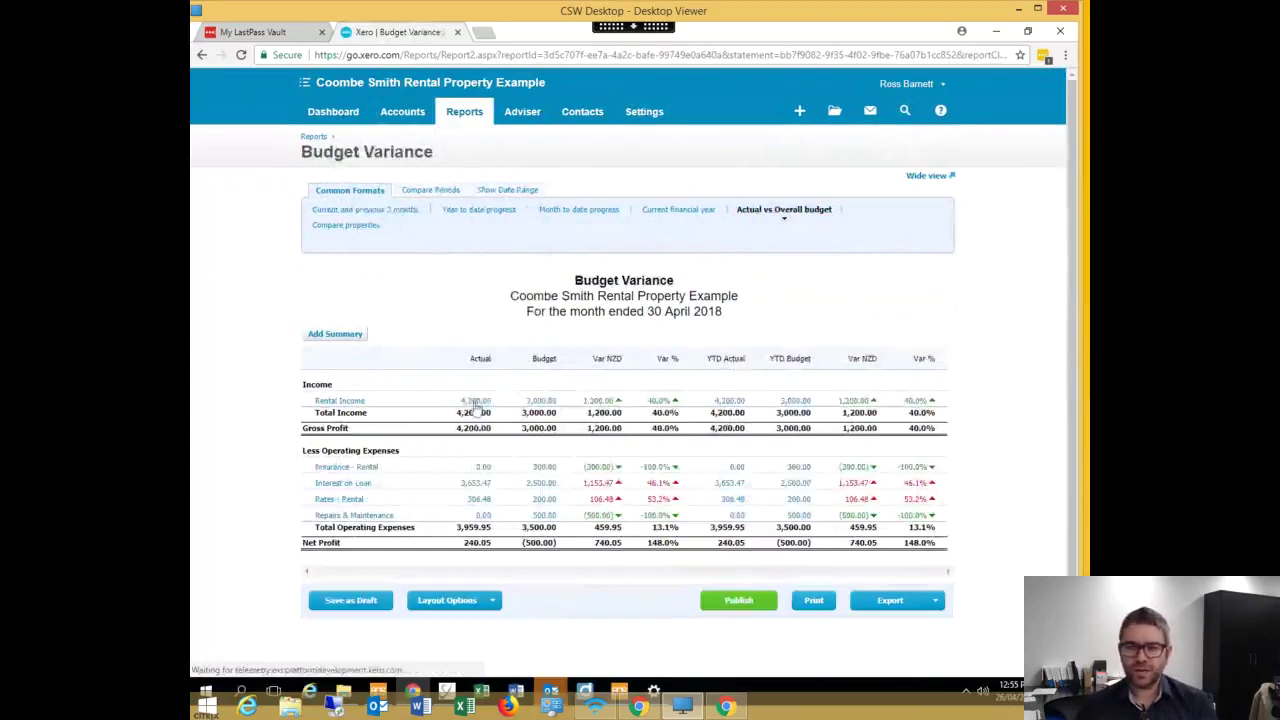
Step: Choose the Property 2 budget and the Property No2 filter without updating the report
left_click(437, 194)
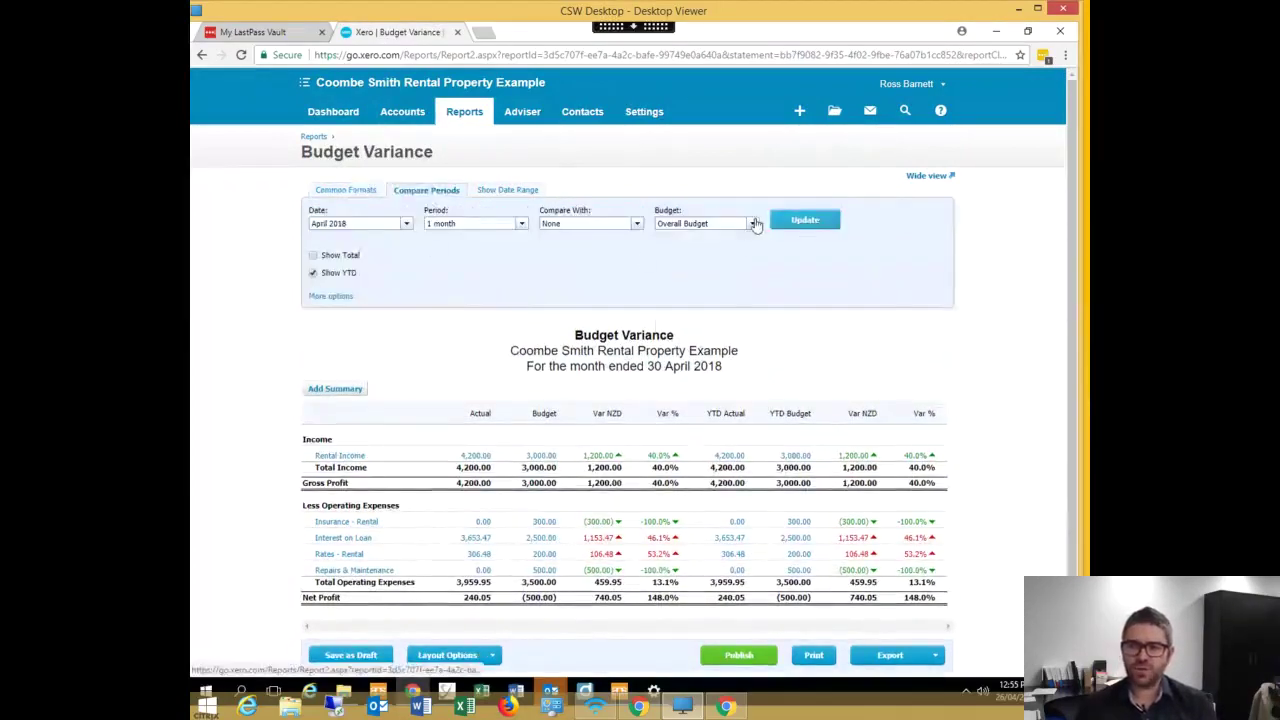
left_click(752, 223)
left_click(694, 308)
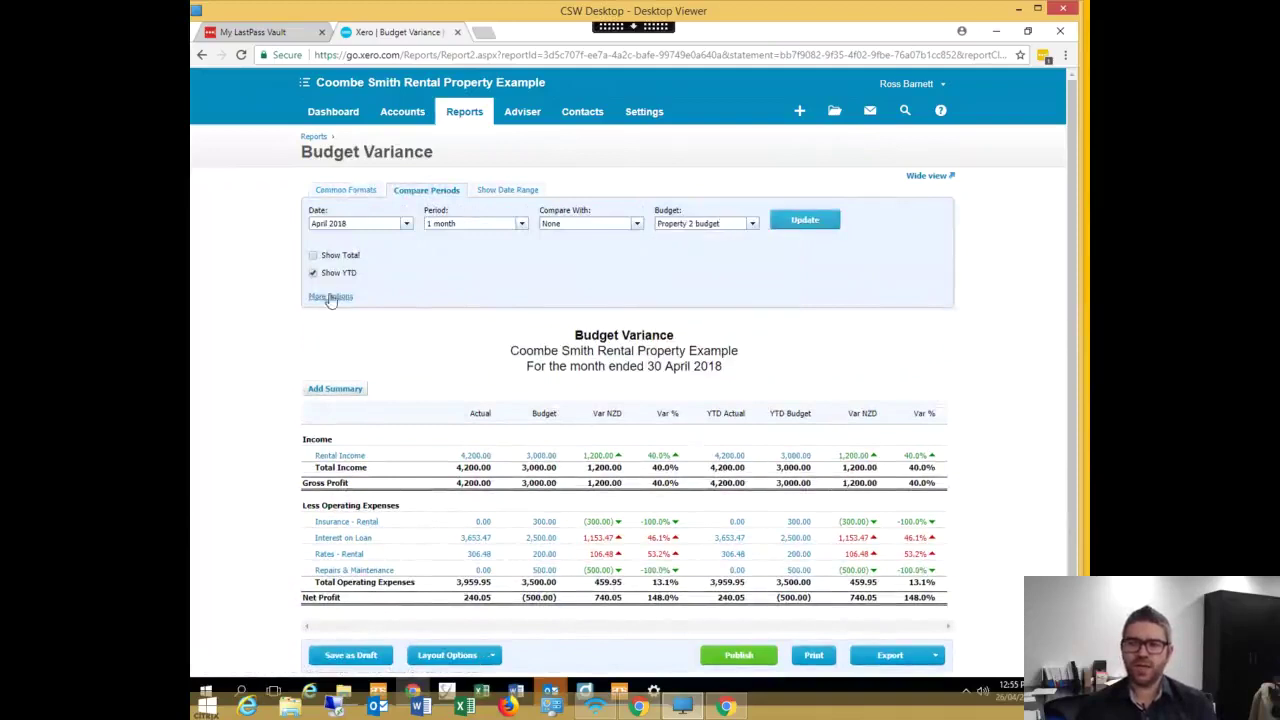
left_click(331, 296)
left_click(521, 309)
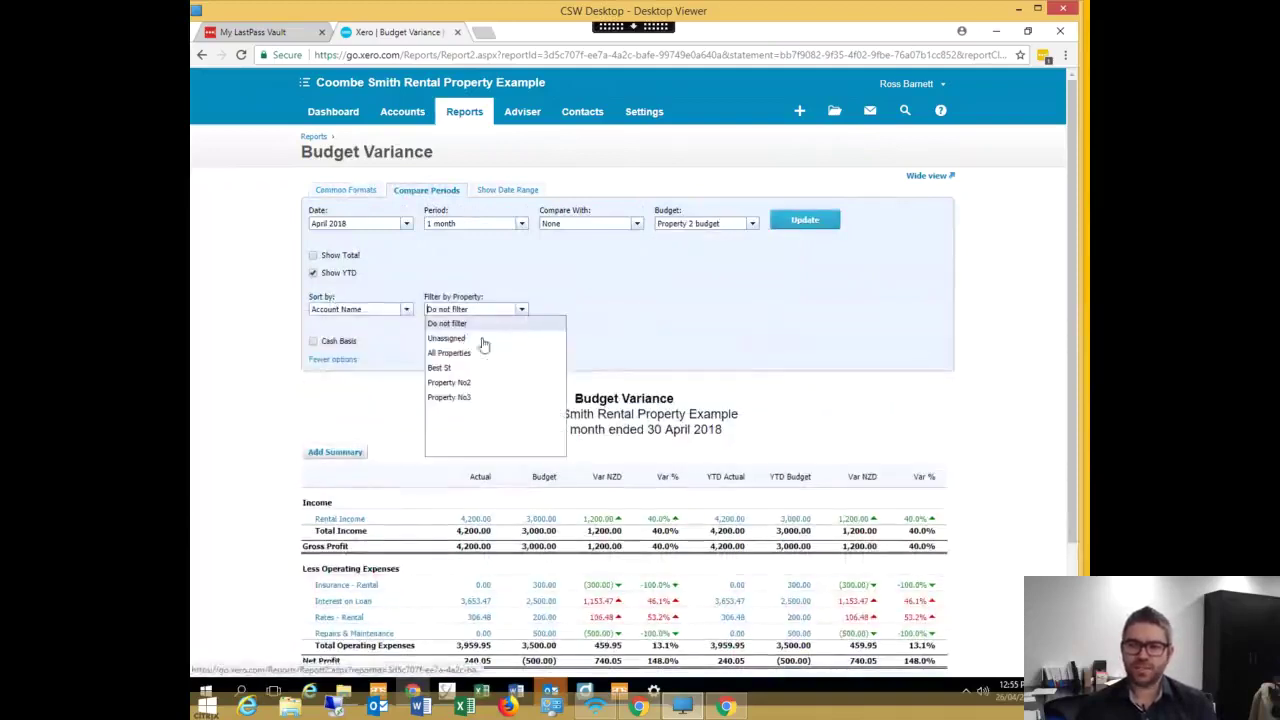
left_click(465, 385)
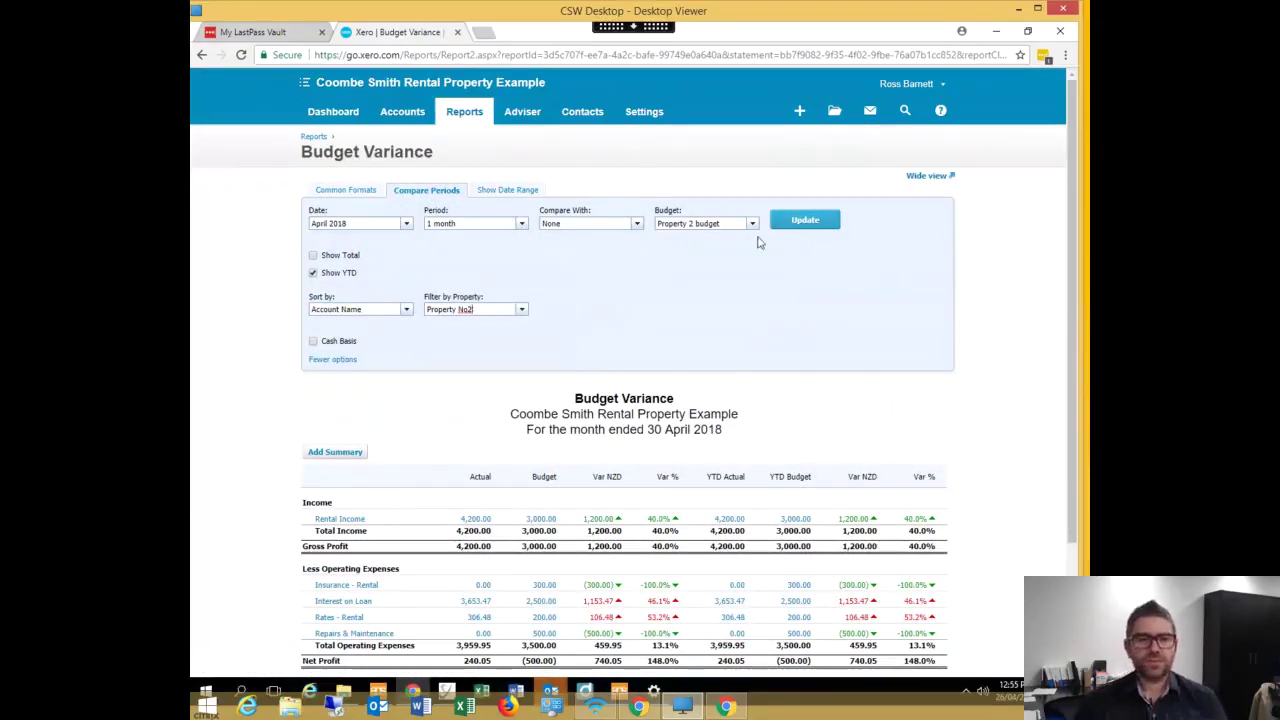
key("Up")
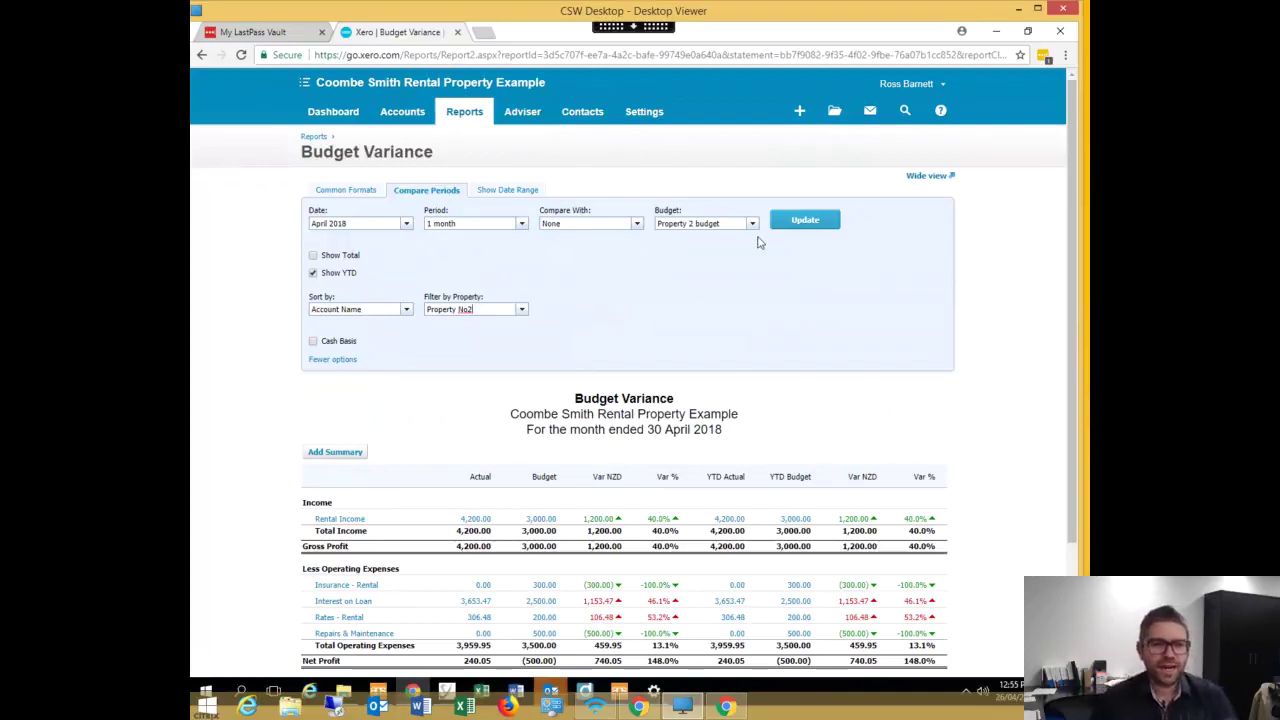